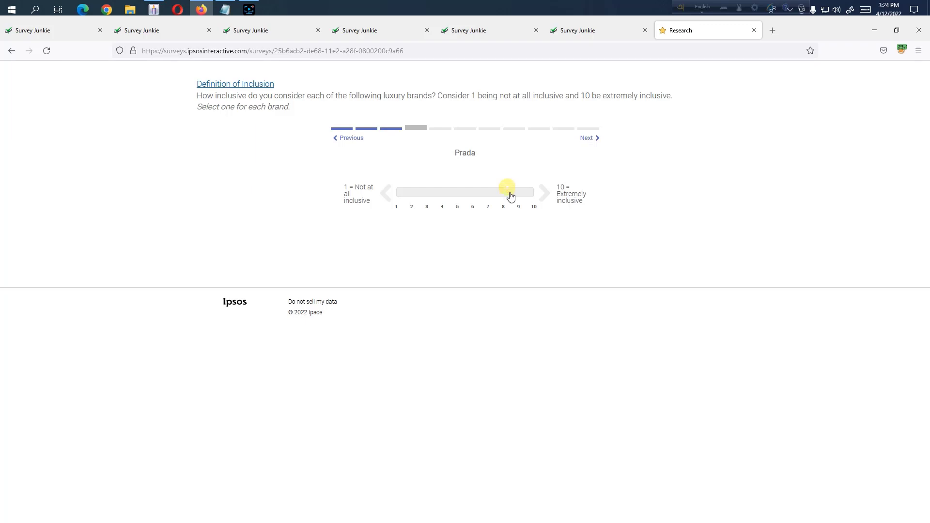
Rate Prada 9, Tiffany & Co. 8, the following brand 9 and Burberry 8 for inclusiveness
click(518, 196)
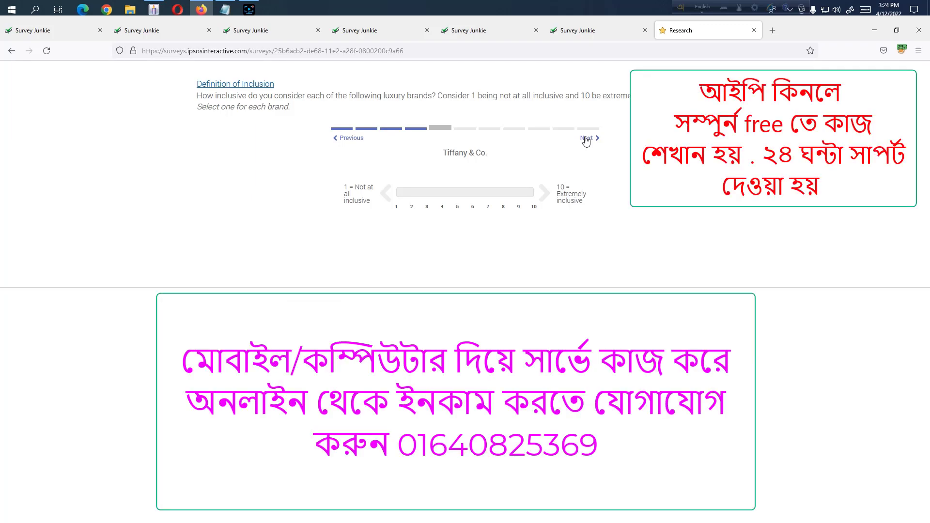
click(507, 195)
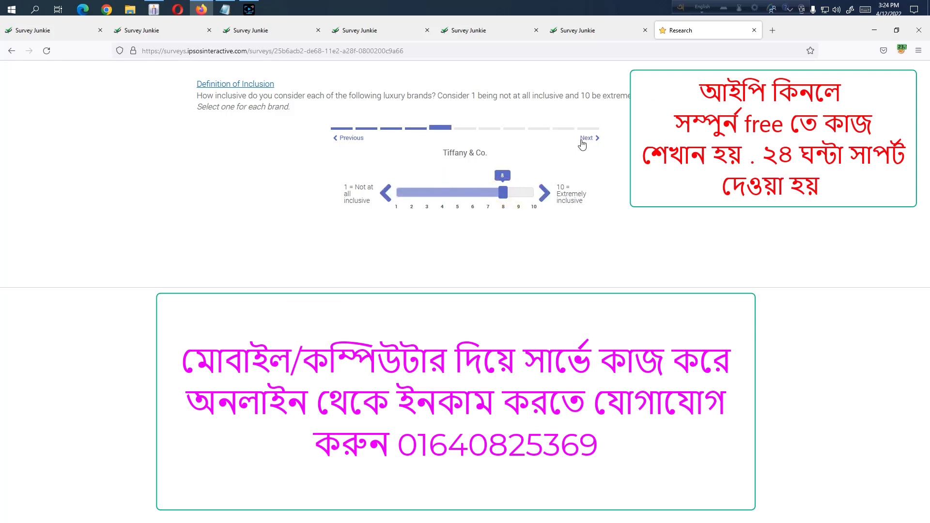
click(583, 141)
click(518, 192)
click(587, 140)
click(503, 192)
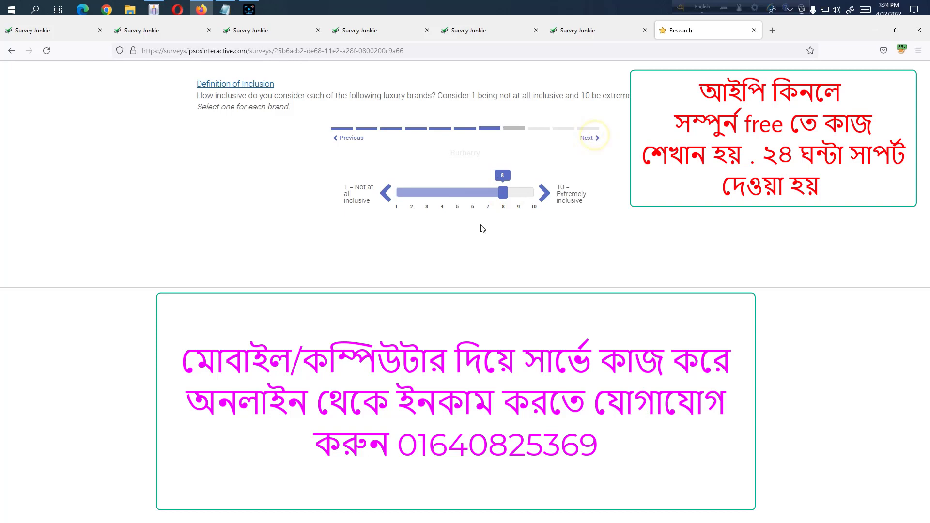
Rate the brand after Burberry, Dior, Louis Vuitton and Gucci 9 each for inclusiveness, and submit the ratings
click(518, 192)
click(587, 138)
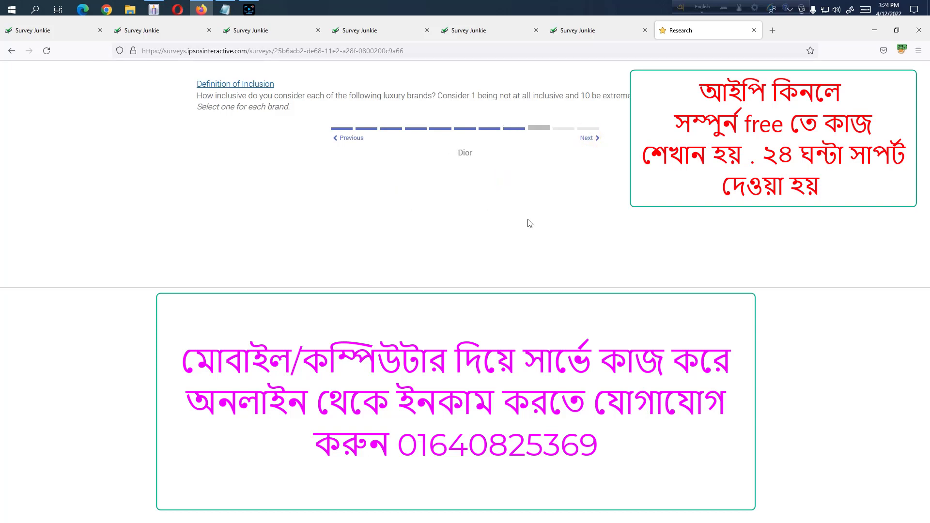
click(518, 193)
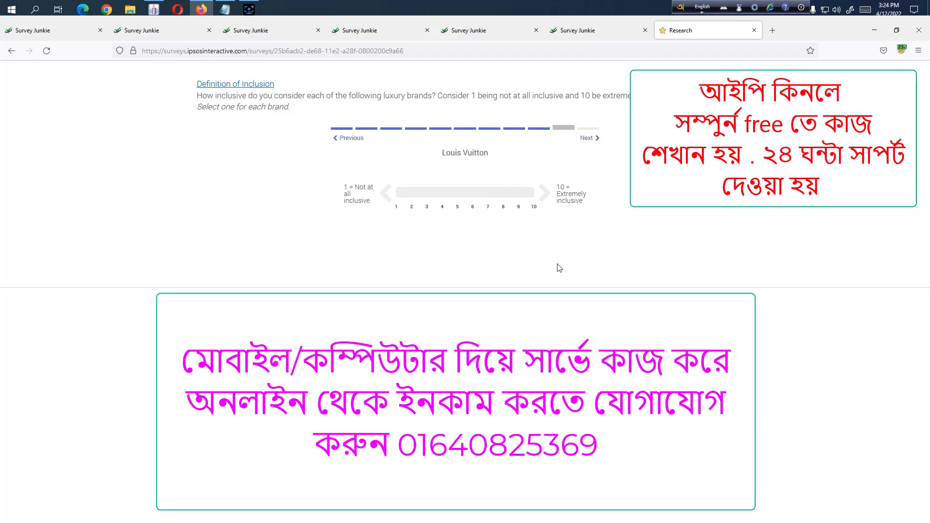
click(519, 194)
click(591, 138)
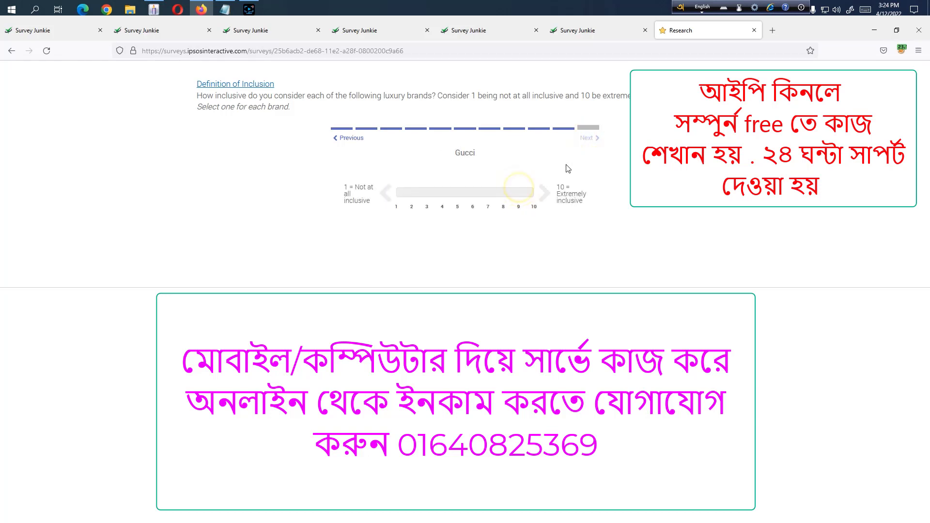
click(518, 192)
click(474, 251)
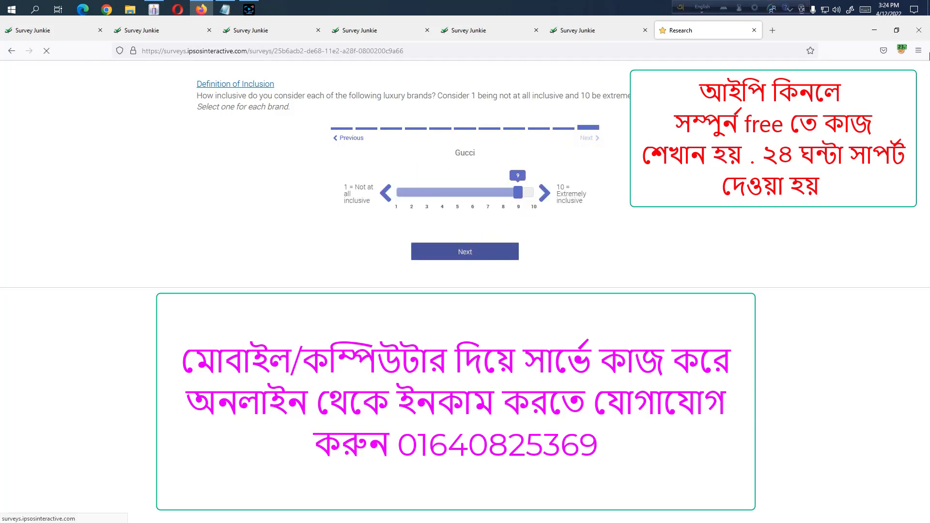
Enter "because of good quality" as the reason Tiffany & Co. is inclusive and submit the answer
click(327, 147)
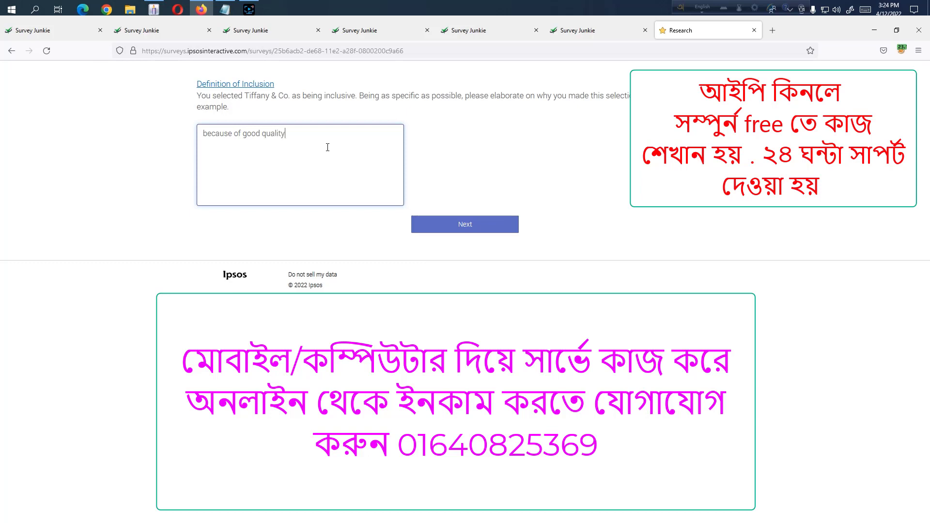
click(476, 222)
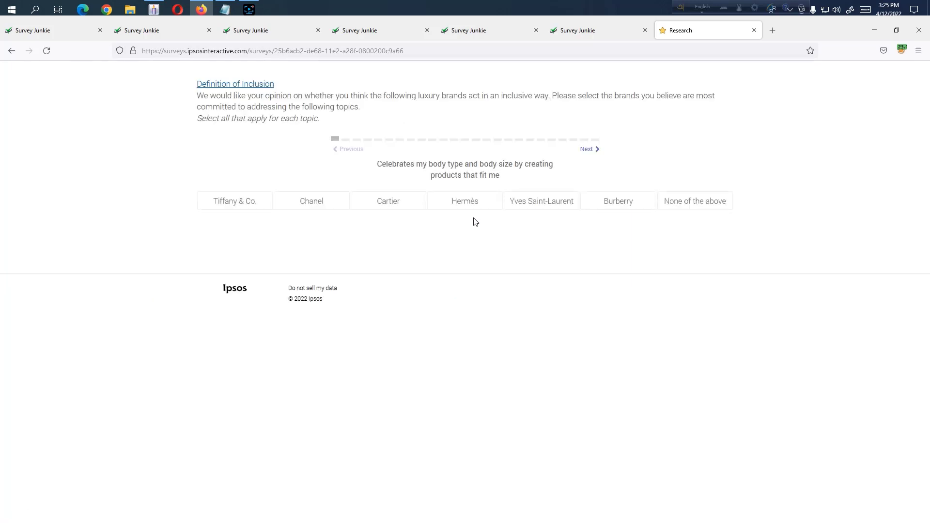
Select Tiffany & Co., Cartier and Hermès for the body type and size topic, and Chanel, Cartier and Yves Saint-Laurent for the second topic
click(243, 200)
click(393, 201)
click(493, 201)
click(583, 150)
click(305, 200)
click(412, 202)
click(516, 203)
click(586, 149)
Select Tiffany & Co., Cartier and Yves Saint-Laurent for the same in-store experience, and Chanel, Hermès and Burberry for the fourth topic
click(240, 199)
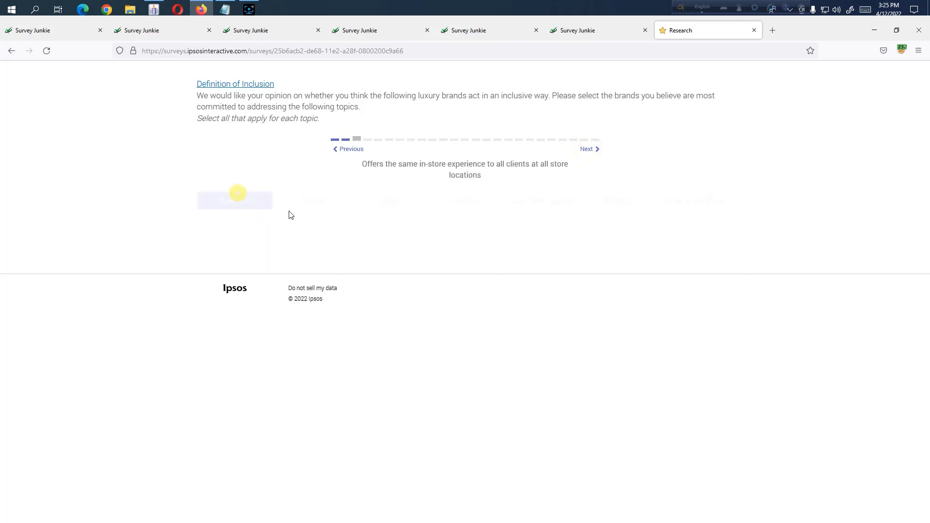
click(373, 196)
click(536, 202)
click(586, 150)
click(293, 194)
click(442, 191)
click(601, 191)
click(586, 148)
Select Tiffany & Co., Cartier and Yves Saint-Laurent for employing diverse groups, and Chanel, Hermès and Burberry for honoring my culture and community
click(241, 200)
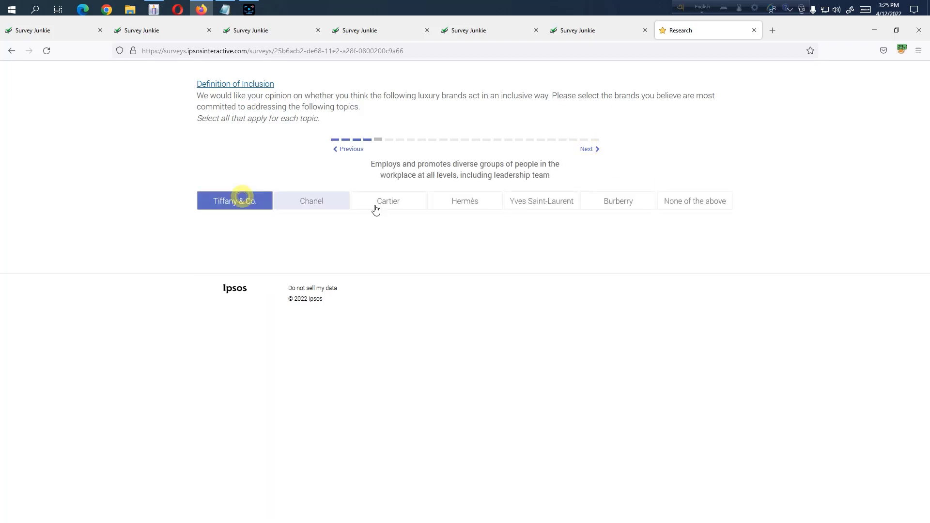
click(384, 201)
click(524, 199)
click(585, 151)
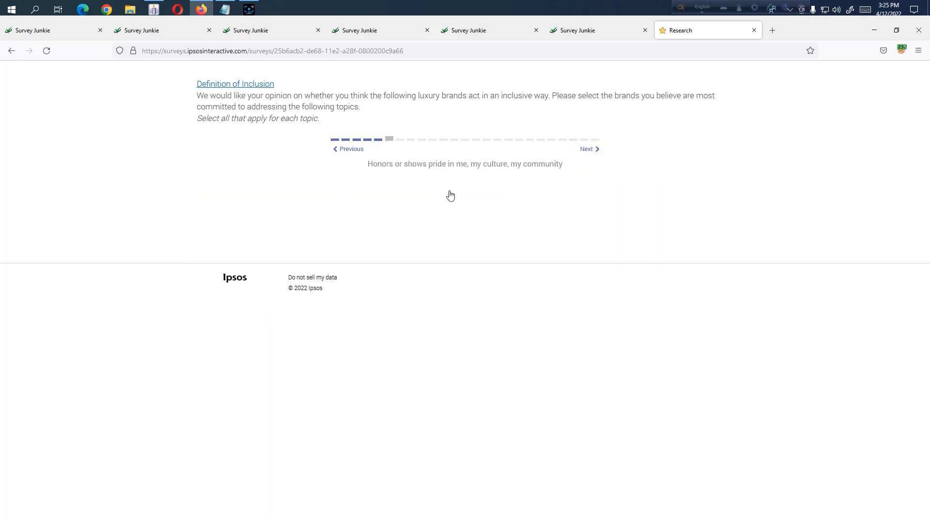
click(333, 191)
click(469, 190)
click(591, 194)
click(588, 148)
Select Tiffany & Co. and Chanel for sharing my unique identity, and Chanel and Hermès for the eighth topic
click(233, 189)
click(345, 189)
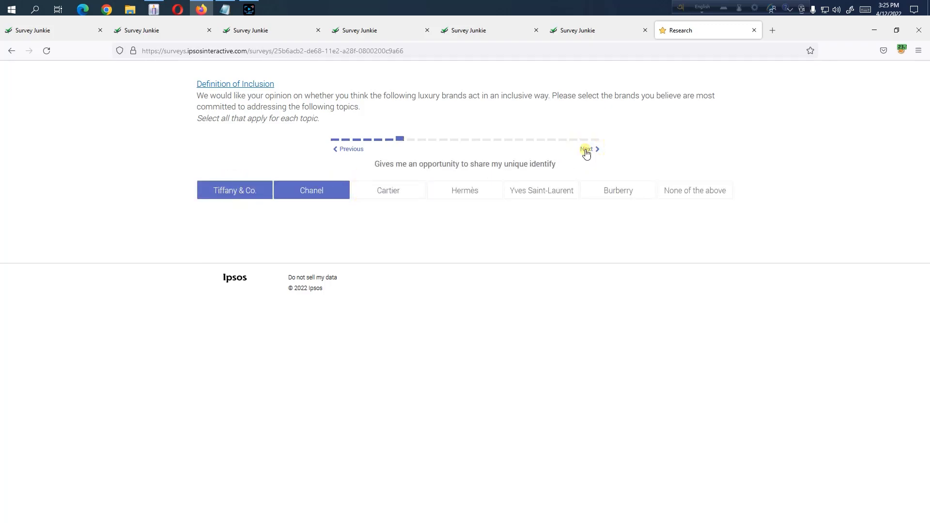
click(586, 150)
click(310, 203)
click(434, 210)
click(592, 149)
Select Cartier and Hermès for the ninth topic, and Chanel, Yves Saint-Laurent and Burberry for genuine diversity and inclusion efforts
click(385, 201)
click(483, 197)
click(585, 150)
click(602, 199)
click(548, 202)
click(311, 202)
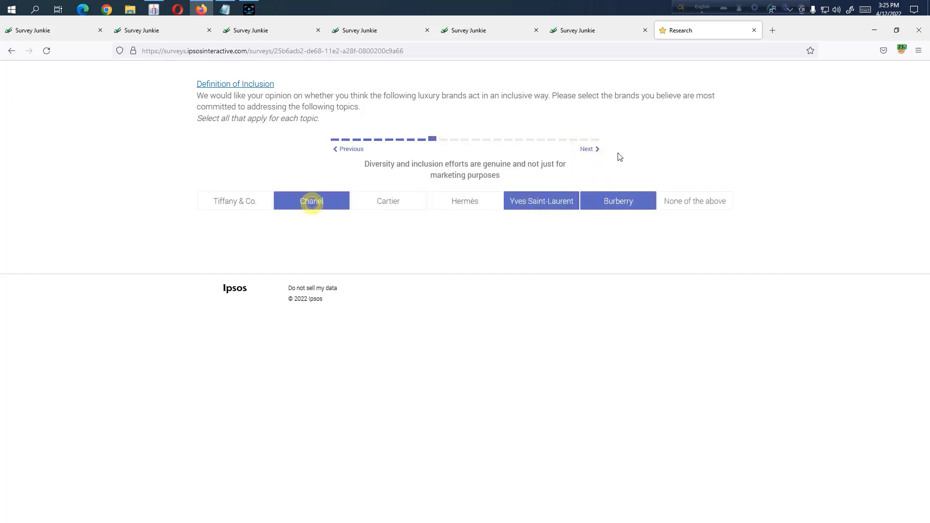
click(586, 151)
Select Tiffany & Co. and Cartier for designers embodying my culture, and Cartier and Yves Saint-Laurent for lacking a welcoming client experience
click(240, 204)
click(382, 200)
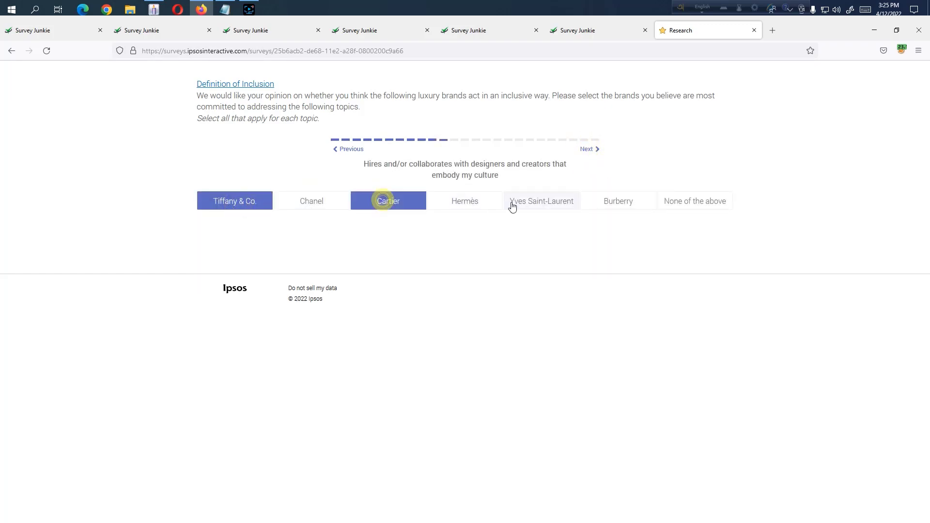
click(587, 150)
click(312, 199)
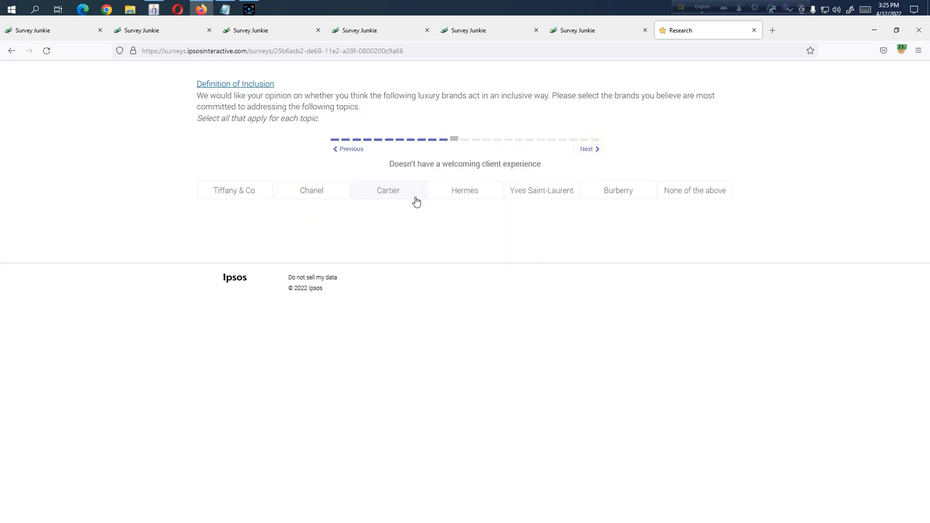
click(413, 194)
click(525, 194)
click(587, 150)
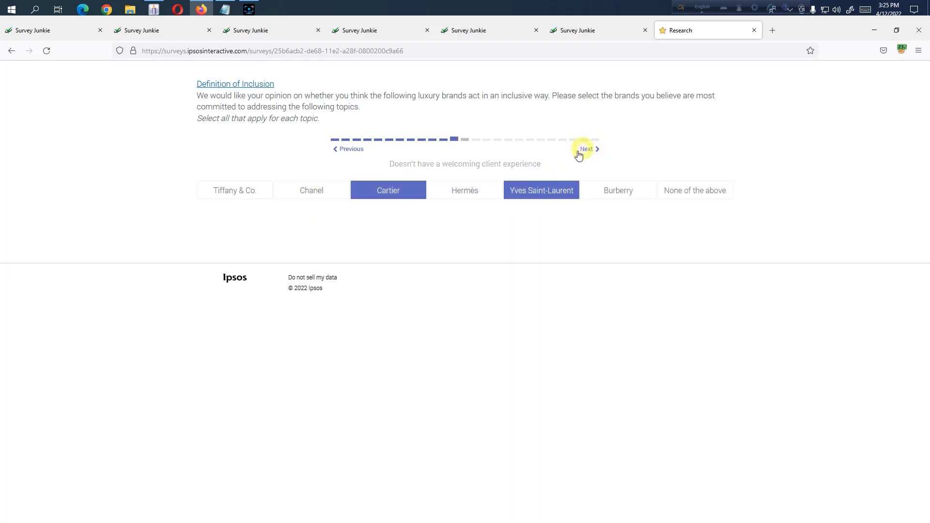
Select Tiffany & Co., Cartier and Yves Saint-Laurent for diverse celebrities, and Chanel, Cartier and Yves Saint-Laurent for the fourteenth topic
click(266, 199)
click(390, 201)
click(515, 199)
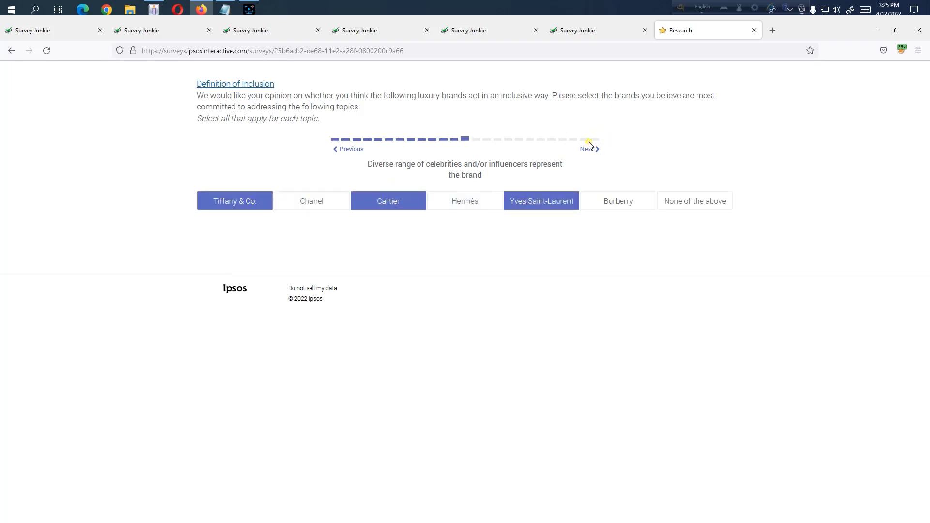
click(587, 149)
click(321, 210)
click(420, 211)
click(564, 212)
click(586, 149)
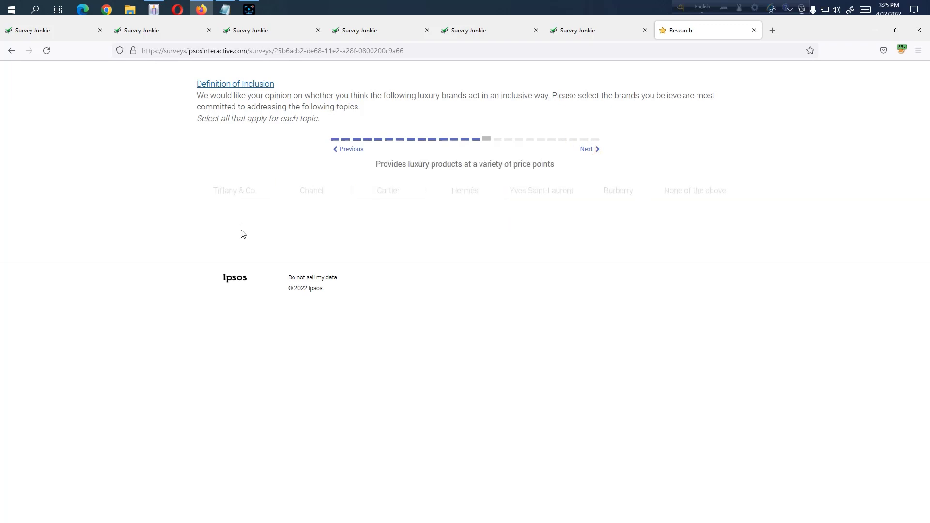
Select Tiffany & Co., Cartier and Yves Saint-Laurent for both the variety of price points and the performative/inauthentic topics
click(247, 203)
click(386, 197)
click(525, 197)
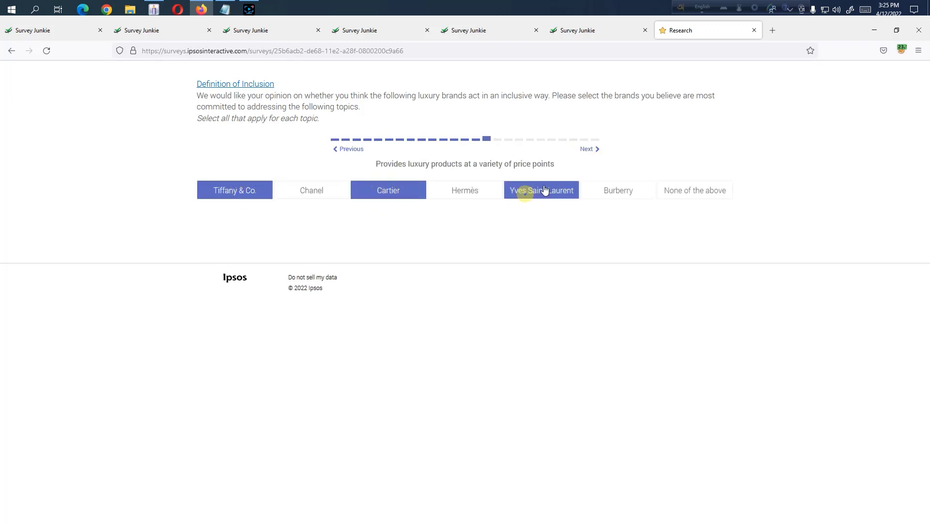
click(586, 149)
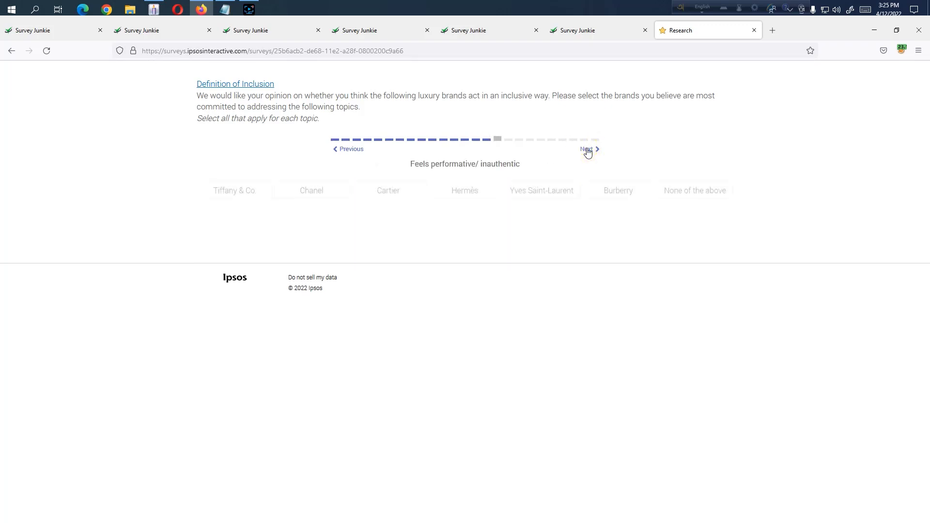
click(247, 195)
click(404, 187)
click(532, 190)
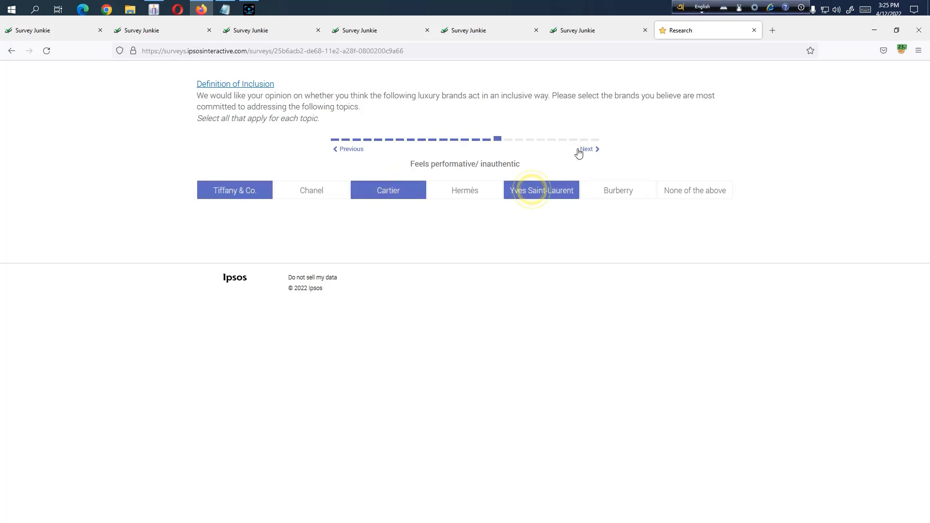
click(587, 150)
Select Chanel and Yves Saint-Laurent for seeing me for who I am, and Tiffany & Co., Cartier and Yves Saint-Laurent for empowering underrepresented communities
click(312, 193)
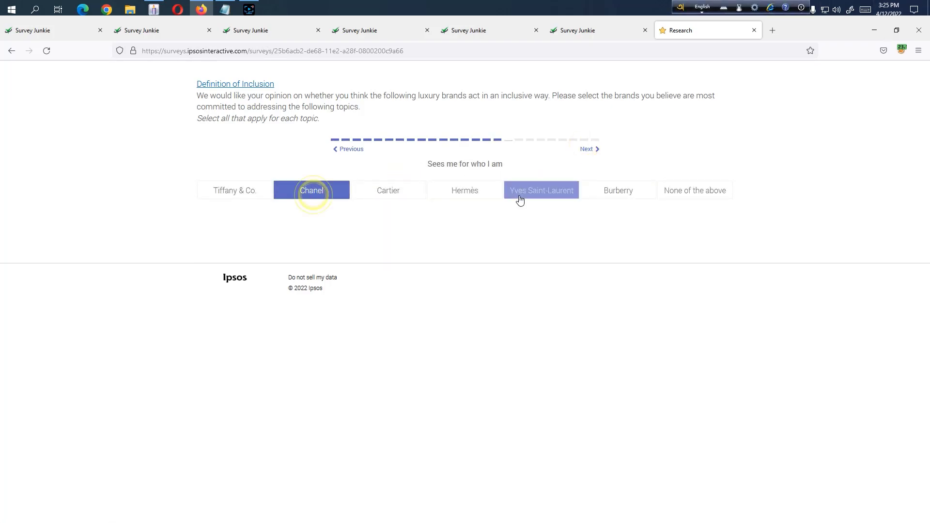
click(475, 189)
click(599, 192)
click(587, 149)
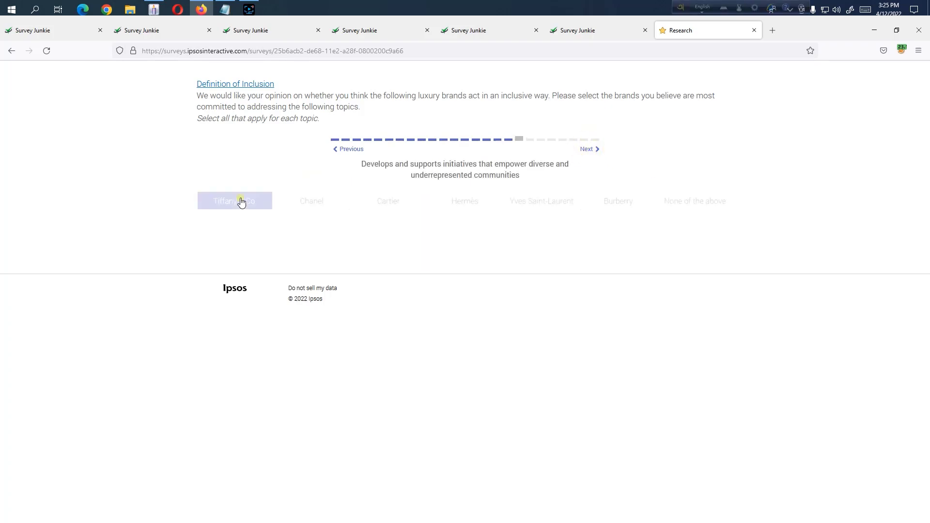
click(240, 200)
click(409, 199)
click(550, 197)
click(586, 150)
Select Chanel, Hermès and Burberry for the proactive diversity stance, and Tiffany & Co. and Cartier for supporting pay equity and living wage
click(342, 214)
click(480, 213)
click(589, 216)
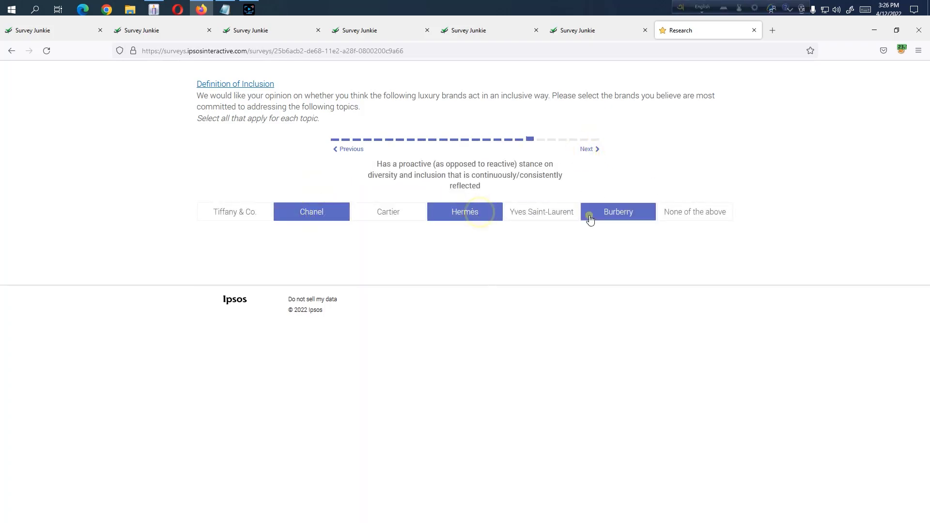
click(588, 150)
click(258, 197)
click(422, 193)
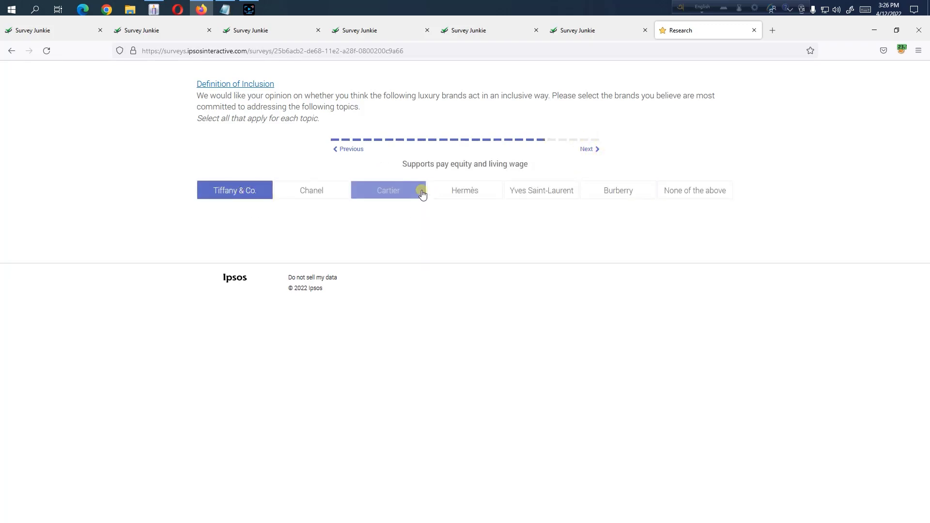
click(589, 150)
Select Chanel, Hermès and Yves Saint-Laurent for prioritizing inclusion, and Tiffany & Co., Cartier and Yves Saint-Laurent for giving back to causes
click(311, 203)
click(462, 205)
click(566, 205)
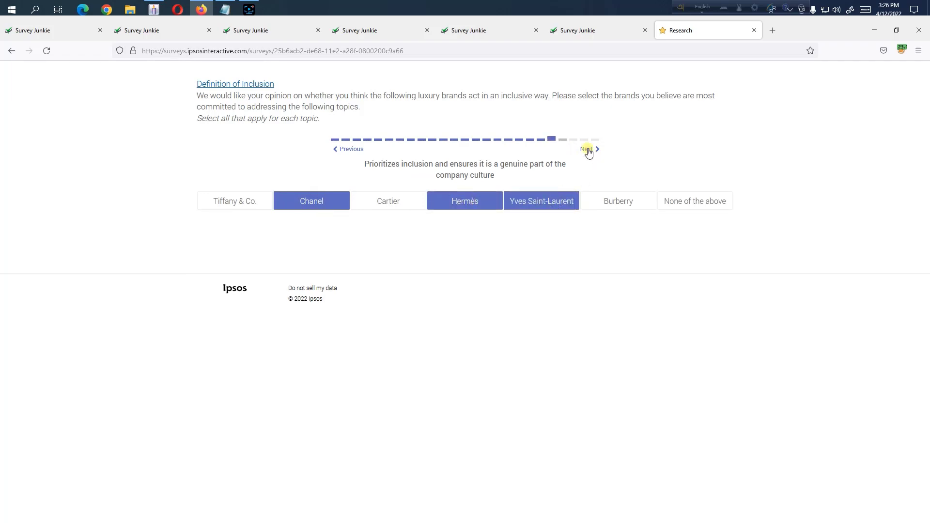
click(589, 150)
click(234, 193)
click(400, 190)
click(539, 199)
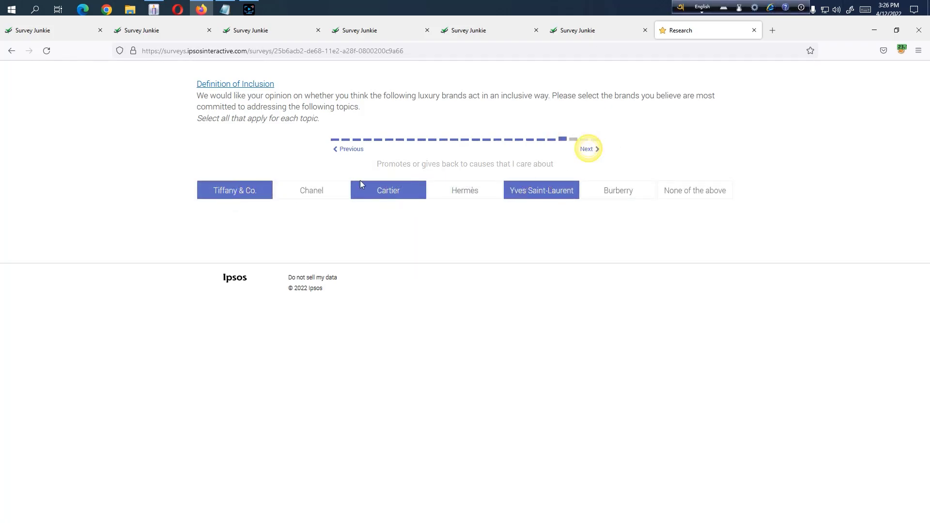
click(589, 149)
Select Chanel, Hermès and Burberry for unattainable products, and Tiffany & Co., Cartier and Yves Saint-Laurent for feeling welcome regardless of looks or clothing
click(311, 190)
click(463, 190)
click(591, 189)
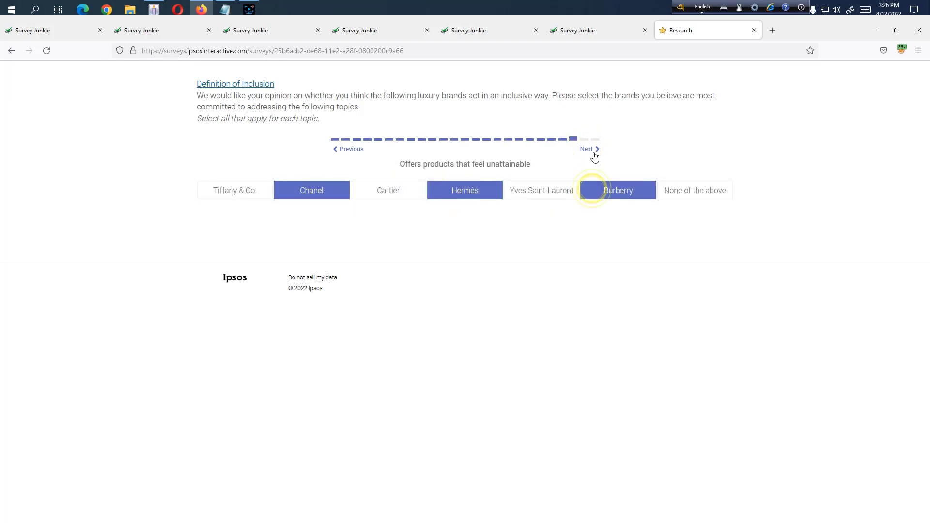
click(242, 199)
click(407, 201)
click(524, 201)
click(586, 151)
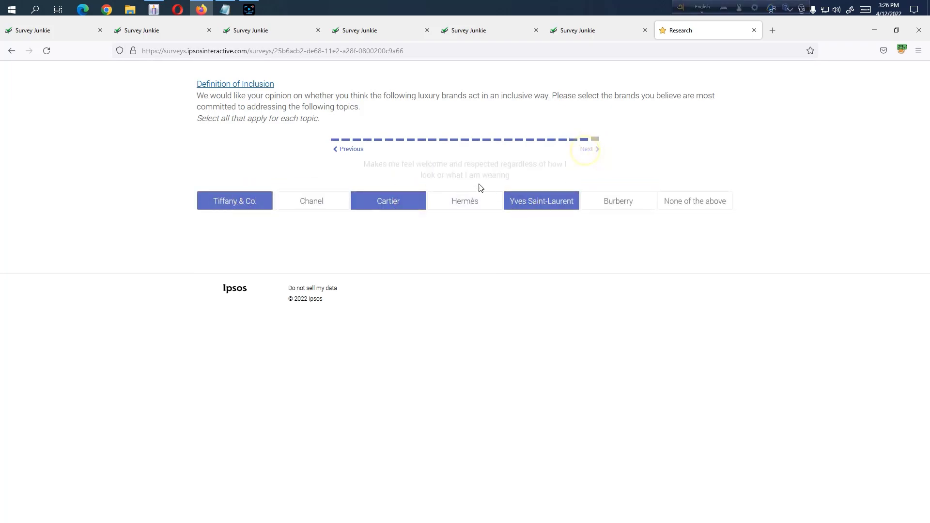
Select Chanel, Hermès and Burberry for the final topic and submit the brand selections
click(319, 207)
click(433, 206)
click(586, 206)
click(473, 240)
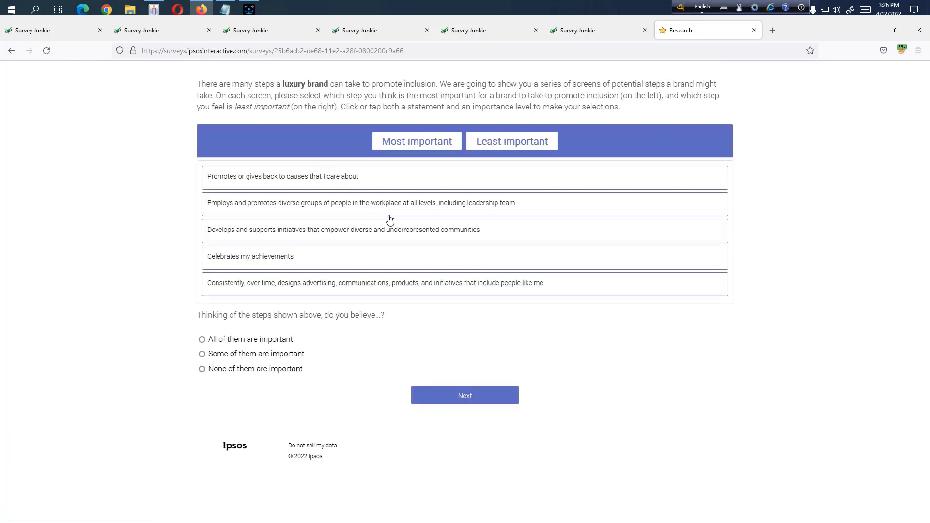
Mark giving back to causes most important and employing diverse groups least important, choose "All of them are important", and submit
click(243, 176)
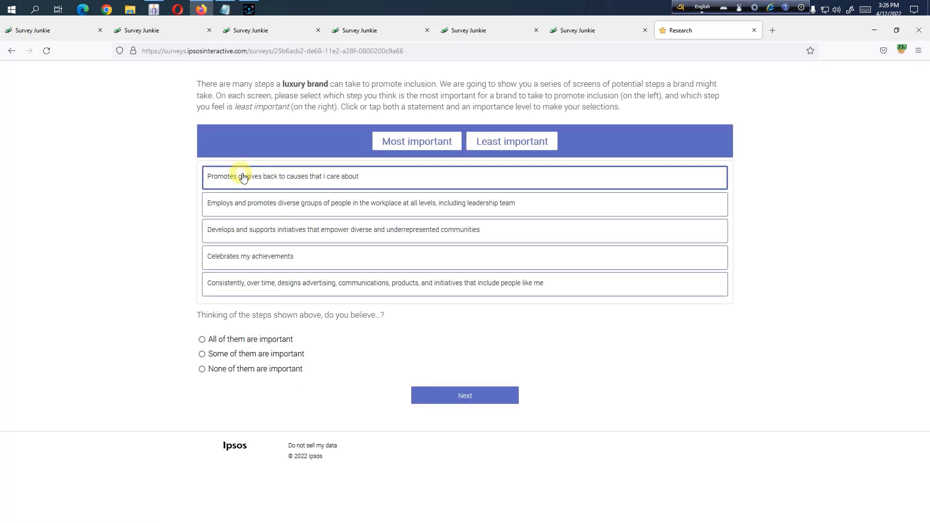
click(443, 146)
click(289, 204)
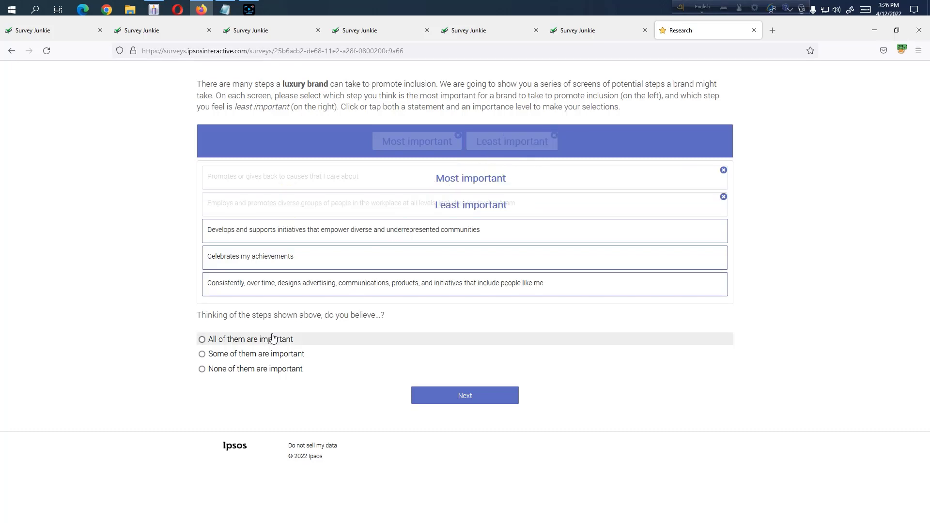
click(265, 339)
click(461, 394)
Mark the first statement most important and the second least important on the second importance screen, and submit it
click(257, 180)
click(291, 205)
click(514, 142)
click(461, 395)
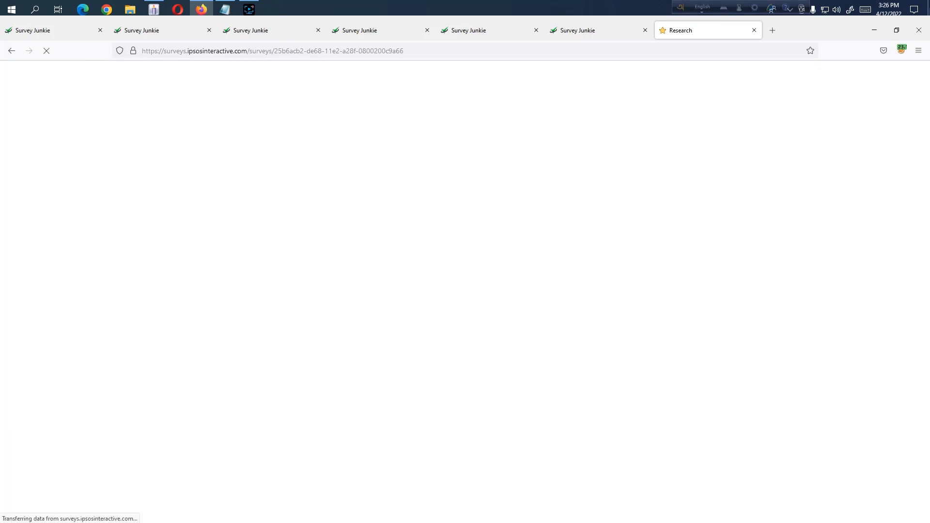
Mark supporting initiatives for diverse groups most important and including people like me in advertising least important, choose "All of them are important", and submit
click(291, 177)
click(416, 142)
click(251, 340)
click(519, 145)
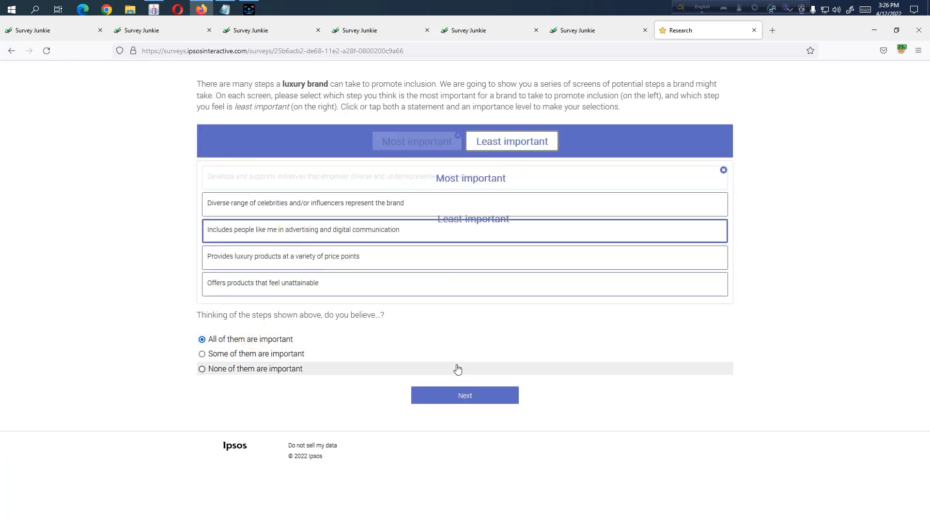
click(463, 395)
On the next importance screen, mark the first statement most important and the third least important, choose "All of them are important", and submit
click(257, 179)
click(416, 141)
click(461, 392)
click(583, 337)
click(323, 231)
click(512, 142)
click(464, 396)
Mark giving back to causes most important and a proactive stance on diversity least important, choose "All of them are important", and submit
click(291, 176)
click(416, 141)
click(270, 204)
click(286, 341)
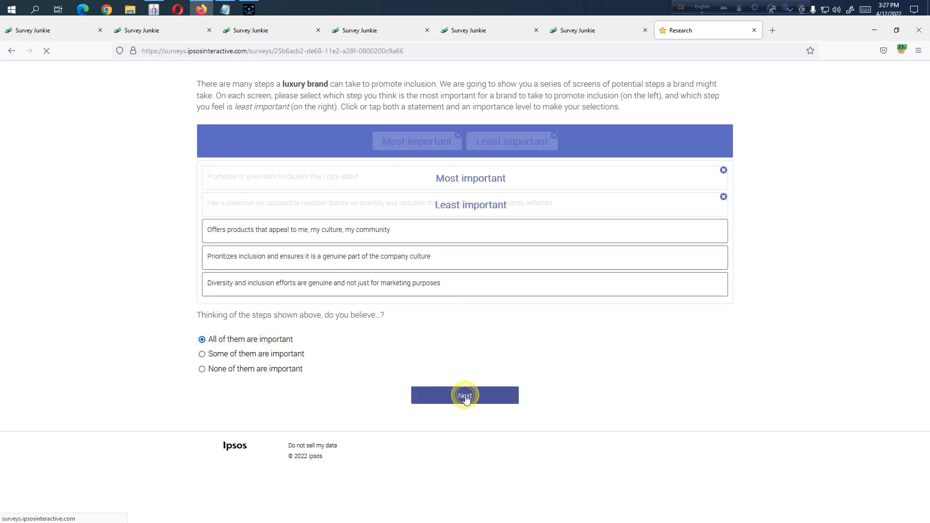
click(465, 396)
Mark feeling welcome and respected most important and genuine inclusion efforts least important, choose "All of them are important", and submit
click(252, 176)
click(257, 339)
click(417, 141)
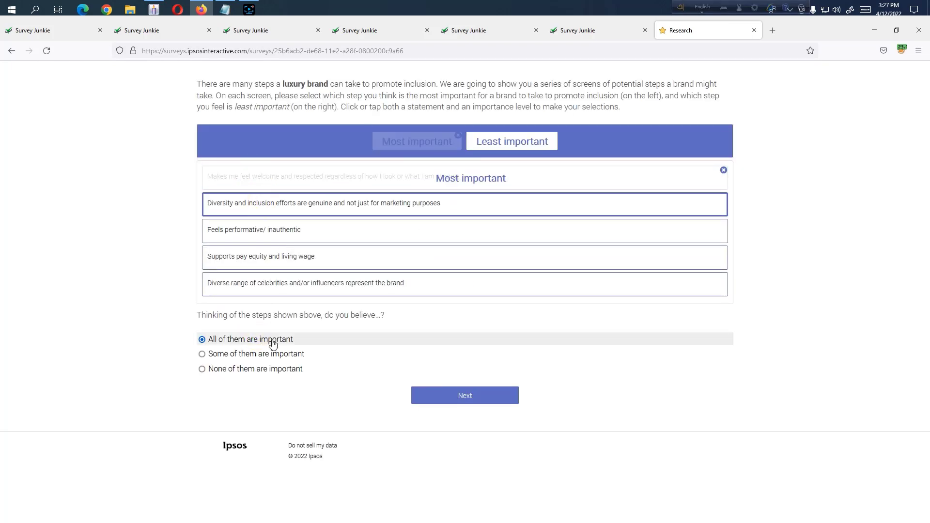
click(466, 395)
Try to submit the screen with prioritizing inclusion in company culture marked most important and speaking out for diverse groups selected
click(285, 180)
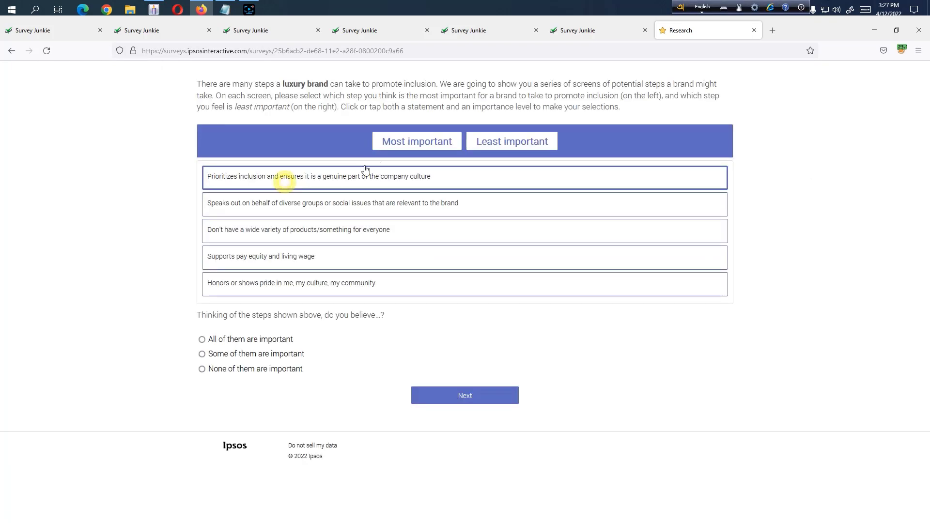
click(401, 143)
click(278, 203)
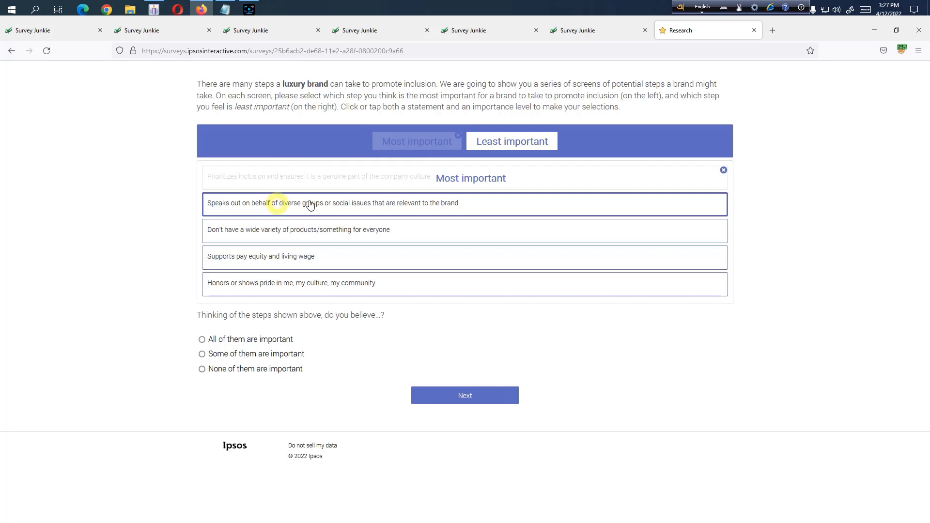
click(461, 396)
Mark speaking out for diverse groups most important and lacking a wide variety of products least important, choose "All of them are important", and submit
click(390, 166)
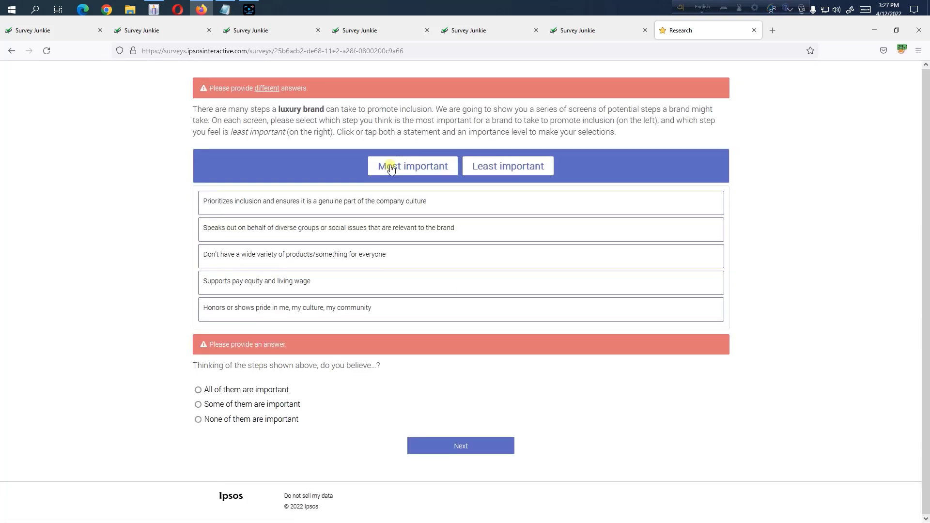
click(249, 237)
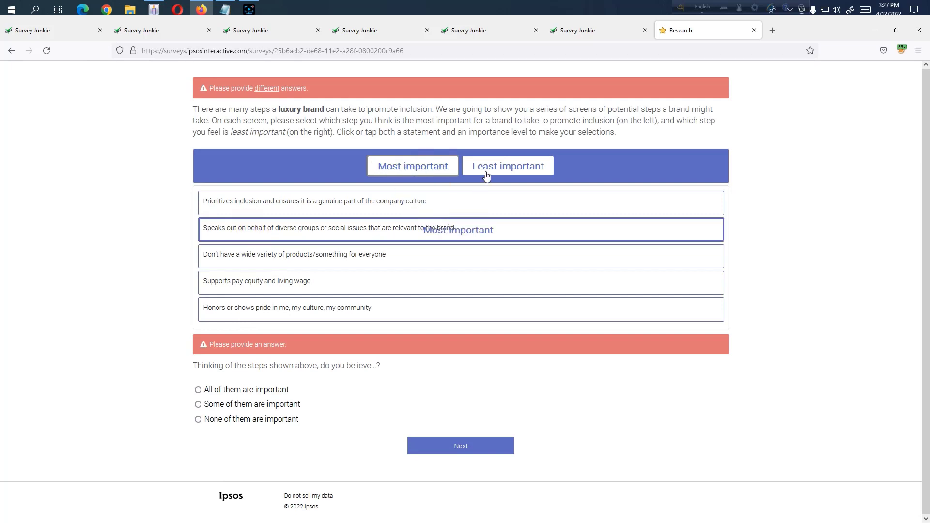
click(264, 259)
click(523, 169)
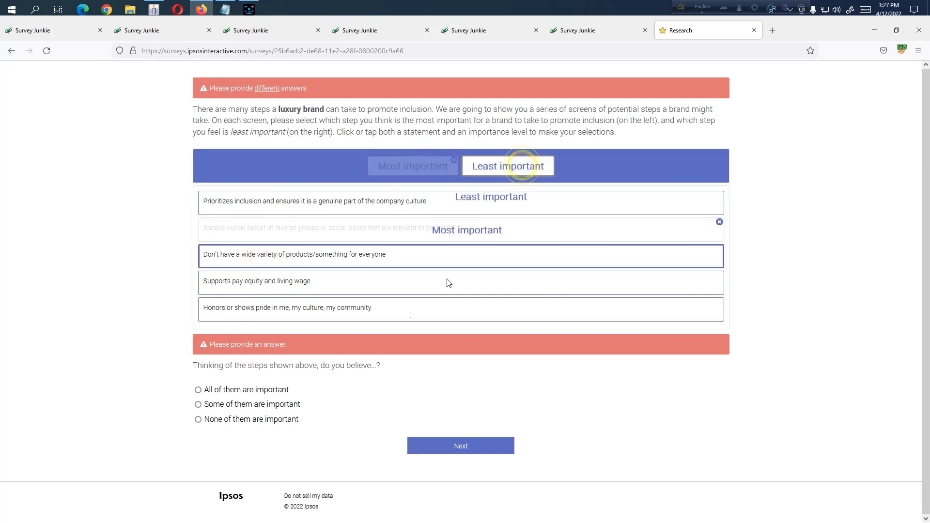
click(239, 388)
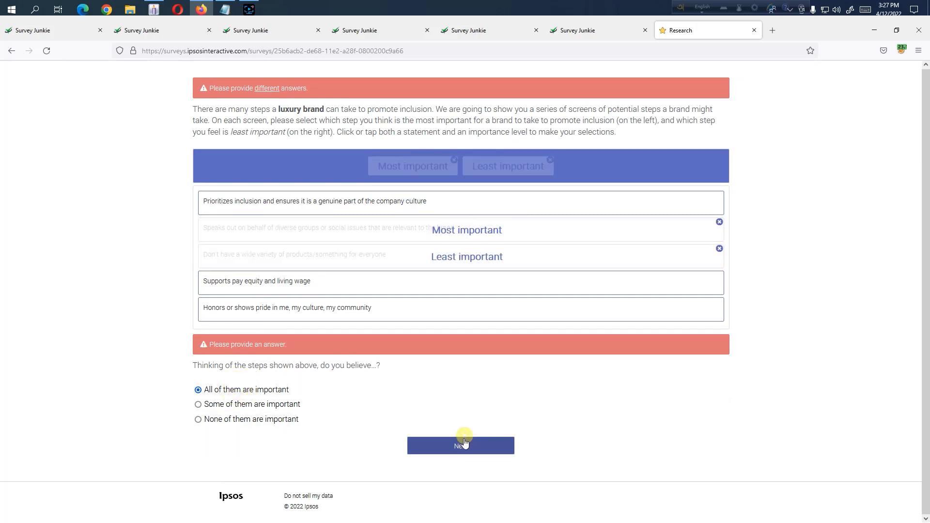
click(464, 444)
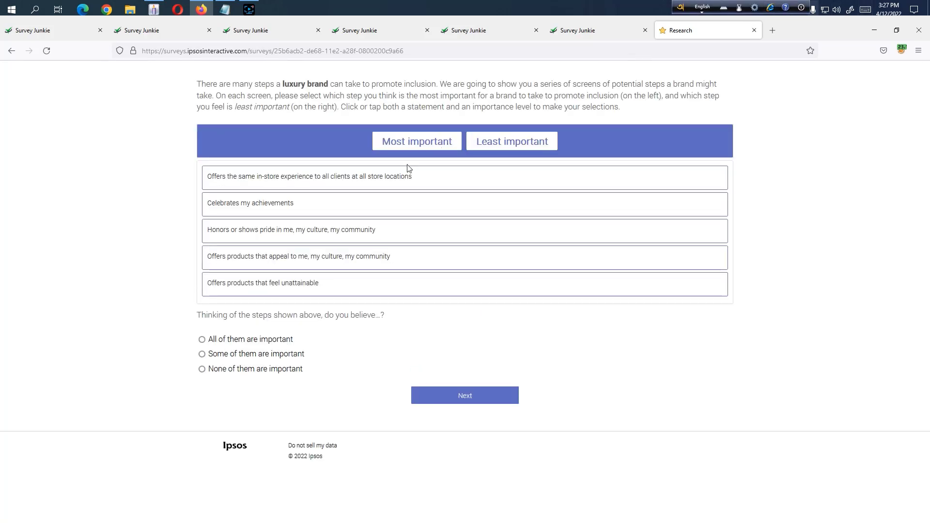
Mark the same in-store experience most important and honoring my culture and community least important, choose "All of them are important", and submit
click(268, 178)
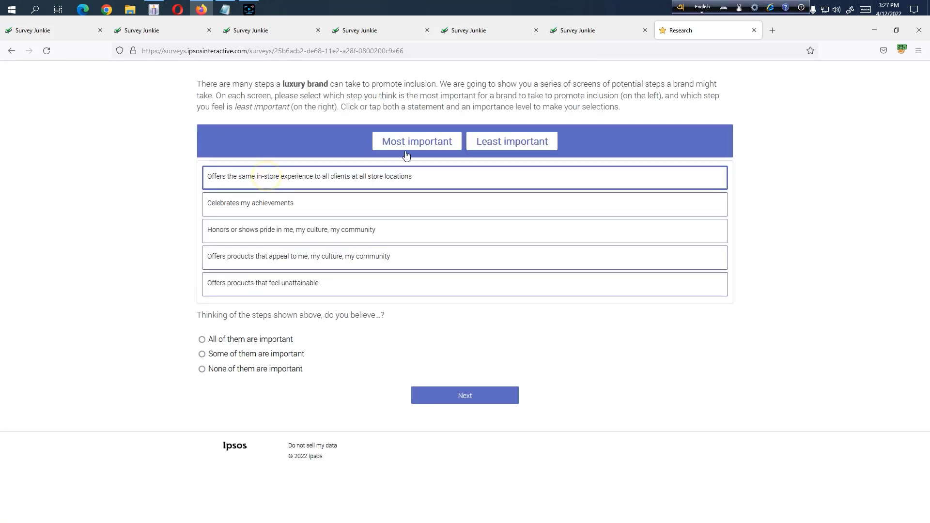
click(270, 233)
click(515, 143)
click(275, 338)
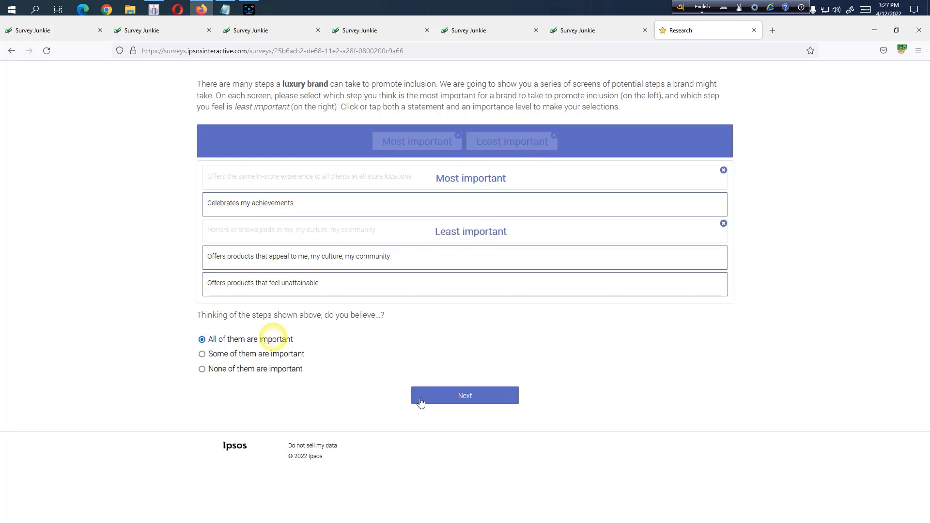
click(468, 399)
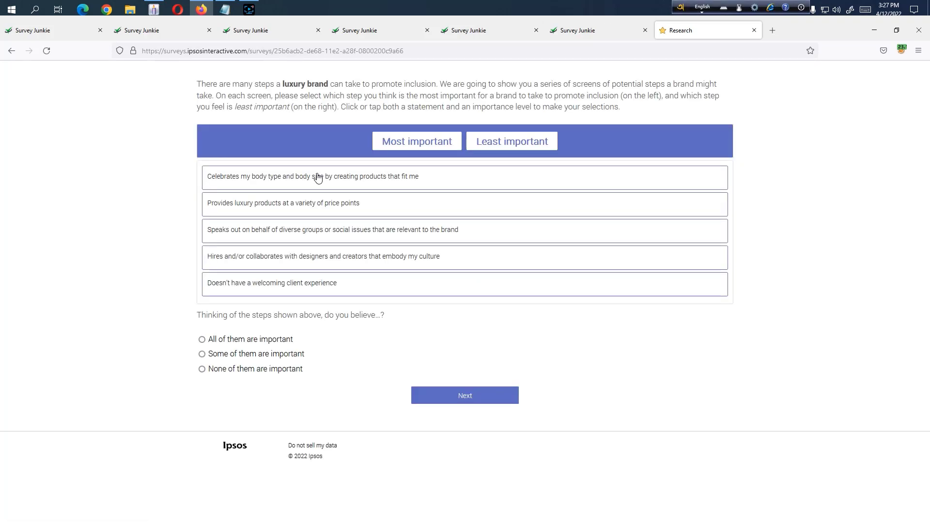
Mark celebrating my body type most important and luxury products at various price points least important, choose "All of them are important", and submit
click(270, 180)
click(422, 144)
click(266, 198)
click(501, 141)
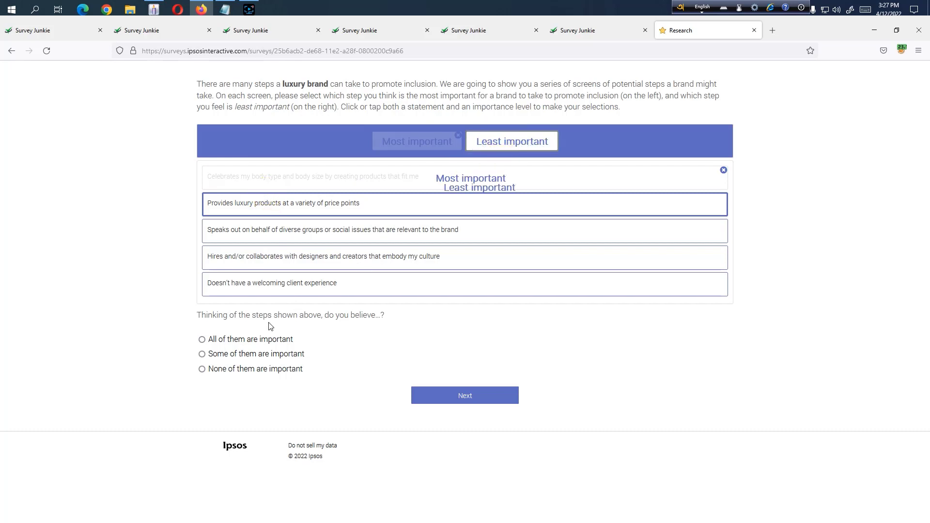
click(264, 340)
click(472, 398)
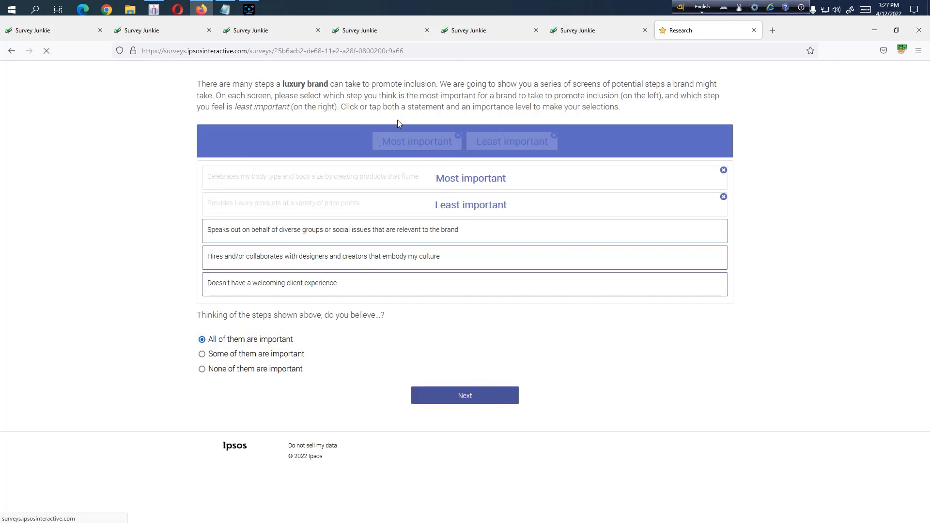
Mark lacking a welcoming client experience most important and feeling performative least important, choose "Some of them are important", and submit
click(279, 182)
click(426, 142)
click(271, 230)
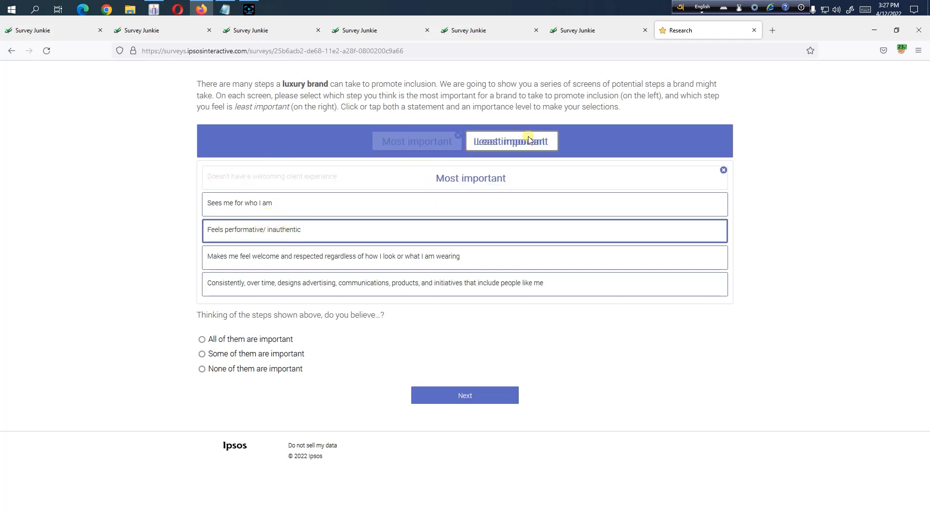
click(266, 354)
click(465, 395)
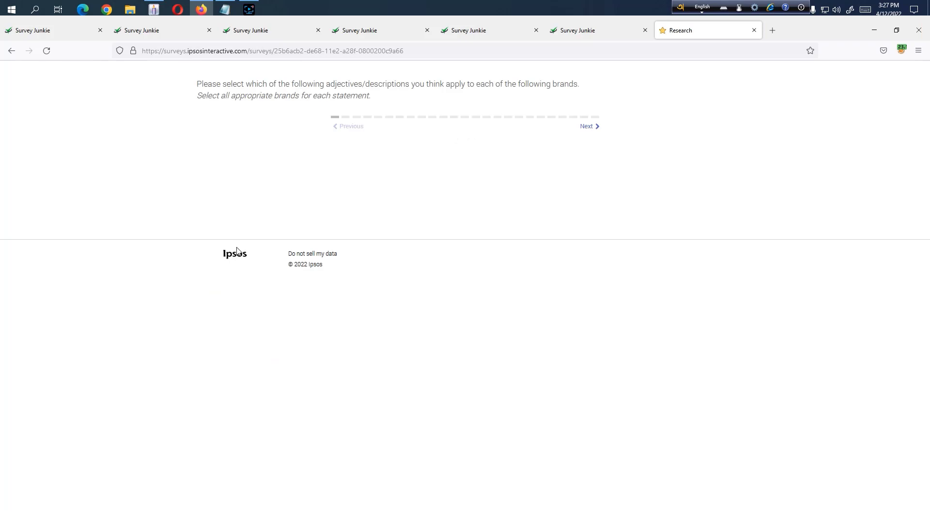
Select Tiffany & Co. and Cartier as Joyful, and Chanel, Hermès and Burberry as Young
click(229, 169)
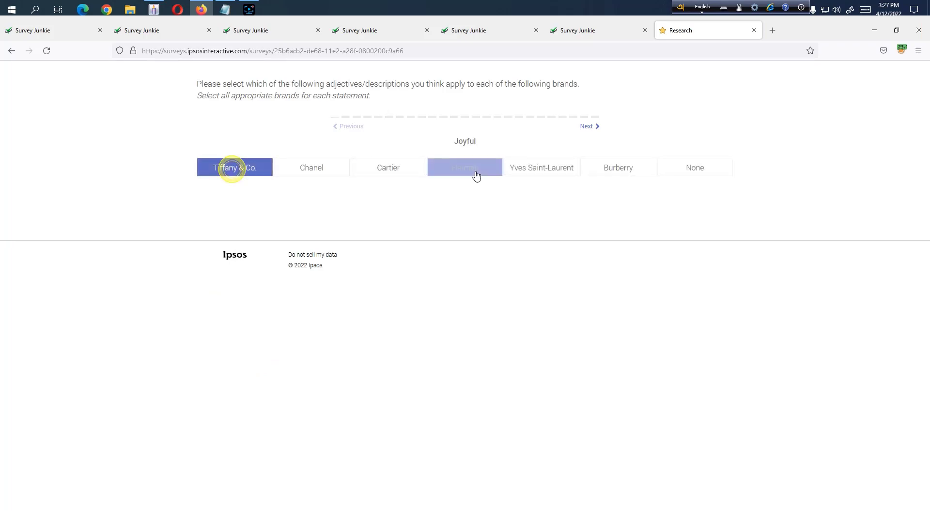
click(405, 166)
click(586, 126)
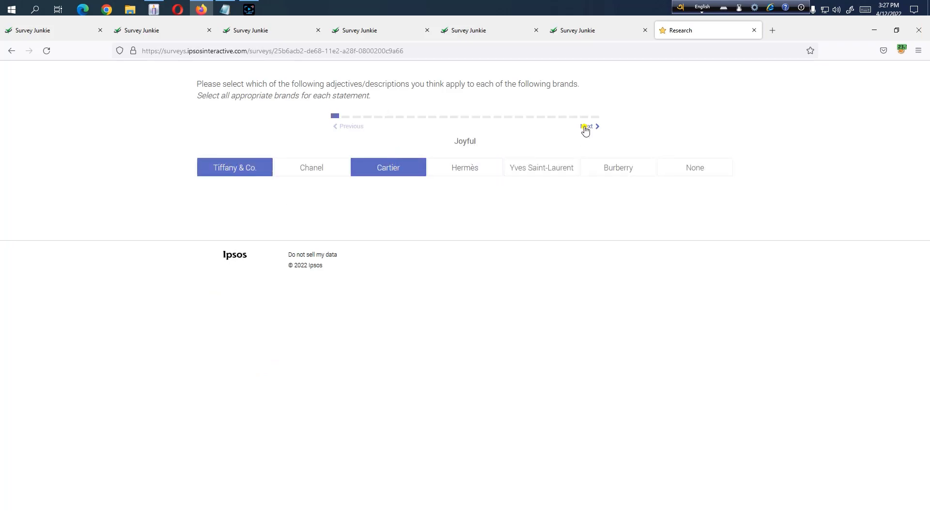
click(322, 175)
click(436, 175)
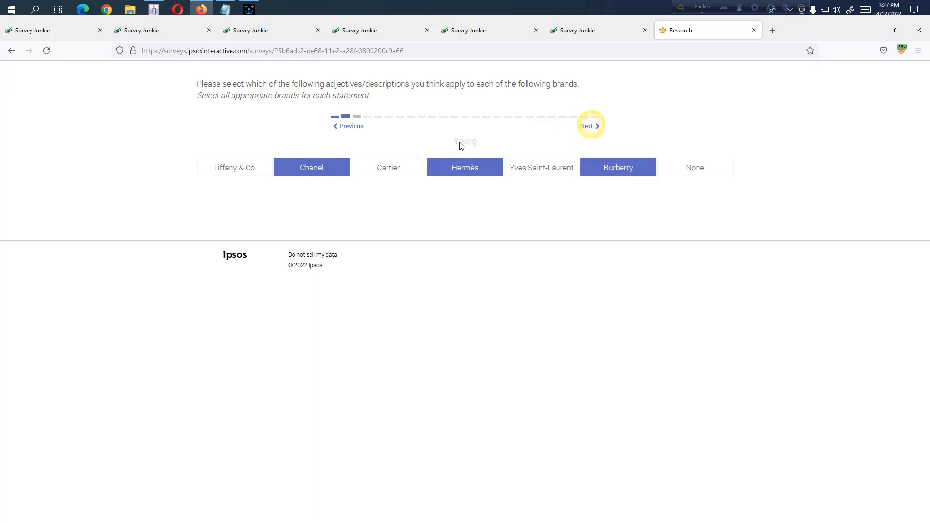
Select Tiffany & Co., Cartier and Yves Saint-Laurent as Old-Fashioned, and Chanel, Hermès and Burberry for the fourth description
click(243, 165)
click(542, 168)
click(588, 125)
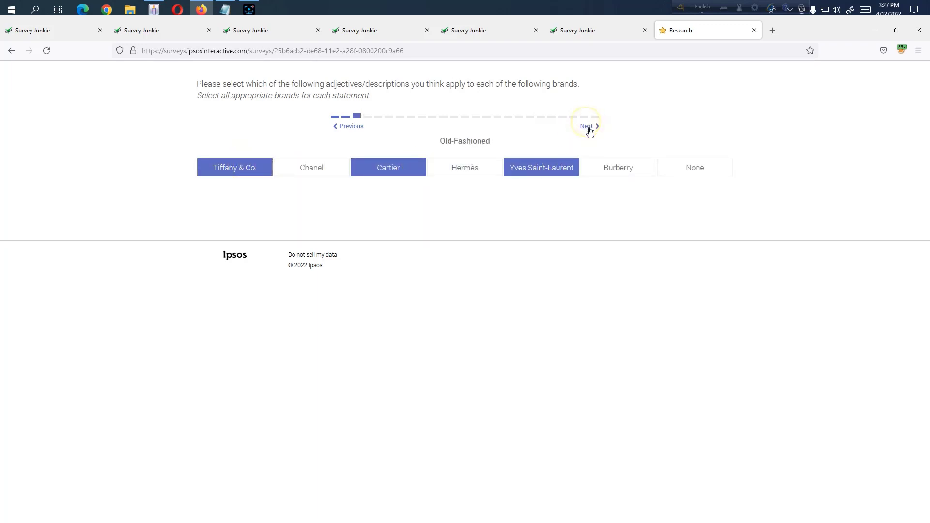
click(309, 170)
click(458, 168)
click(617, 171)
click(588, 126)
Select Tiffany & Co., Cartier and Yves Saint-Laurent as Conservative, and Chanel, Hermès and Burberry for the sixth description
click(388, 168)
click(556, 167)
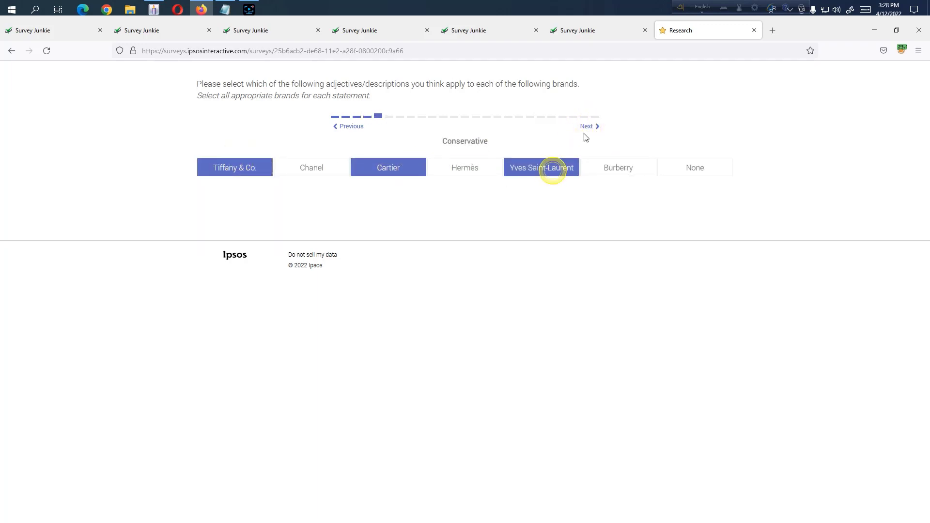
click(588, 126)
click(312, 169)
click(465, 168)
click(618, 168)
click(587, 126)
Select Cartier and Yves Saint-Laurent for the seventh description, and Chanel, Hermès and Yves Saint-Laurent for the eighth
click(388, 167)
click(542, 168)
click(588, 126)
click(312, 167)
click(458, 168)
click(542, 168)
click(588, 126)
Select Tiffany & Co., Cartier and Yves Saint-Laurent for the ninth description, and Chanel and Yves Saint-Laurent for the tenth
click(241, 170)
click(388, 168)
click(542, 167)
click(588, 126)
click(312, 168)
click(542, 168)
click(587, 126)
Select Tiffany & Co., Cartier and Yves Saint-Laurent as Trendy, and Chanel, Hermès and Burberry for the twelfth description
click(235, 168)
click(360, 174)
click(541, 167)
click(587, 126)
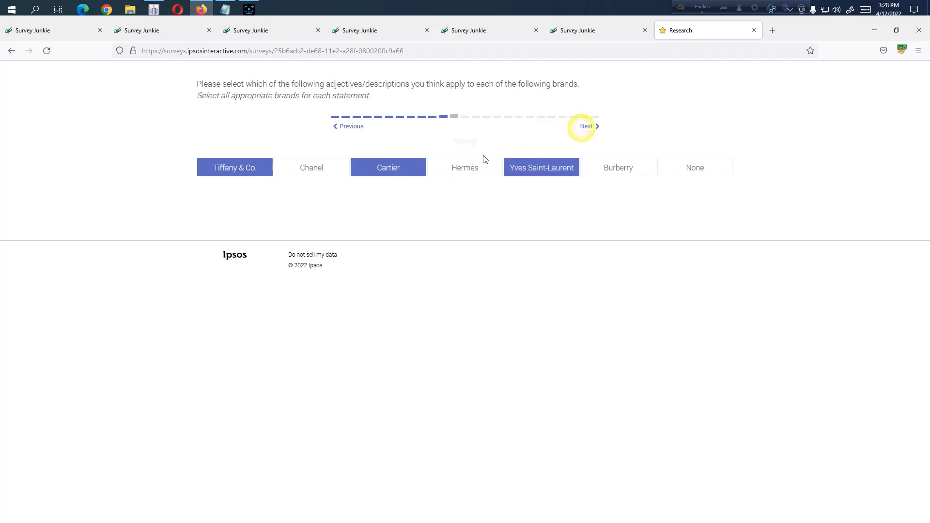
click(312, 168)
click(458, 168)
click(618, 167)
click(587, 126)
Select Tiffany & Co., Cartier and Yves Saint-Laurent for the thirteenth description, and Chanel, Hermès and Burberry for the fourteenth
click(234, 168)
click(389, 172)
click(520, 169)
click(588, 126)
click(311, 168)
click(458, 168)
click(597, 169)
click(588, 126)
Select Tiffany & Co. and Cartier for the fifteenth description, and Chanel, Hermès and Yves Saint-Laurent as Feminine
click(247, 167)
click(394, 172)
click(311, 167)
click(465, 168)
click(574, 167)
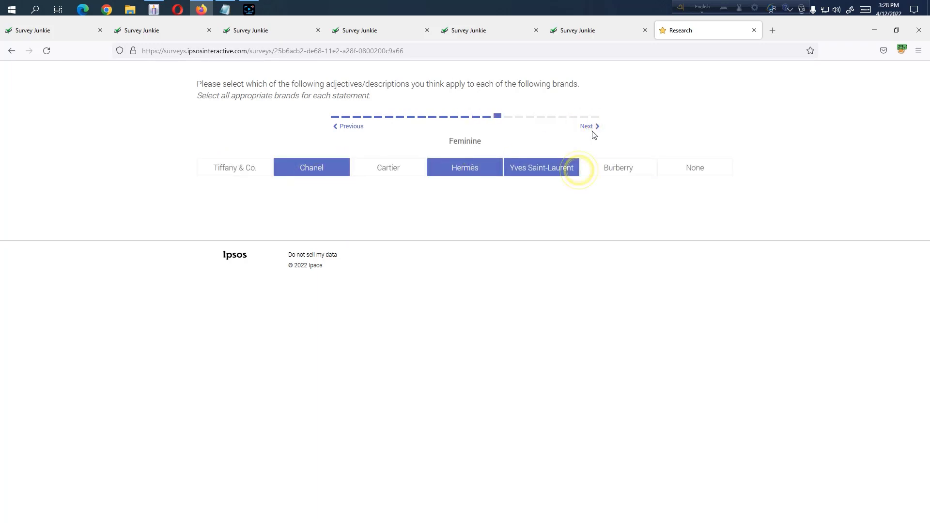
click(588, 126)
Select Tiffany & Co. and Yves Saint-Laurent for the seventeenth description, and Chanel, Cartier and Burberry as Understated
click(235, 168)
click(540, 168)
click(588, 126)
click(319, 172)
click(412, 172)
click(618, 167)
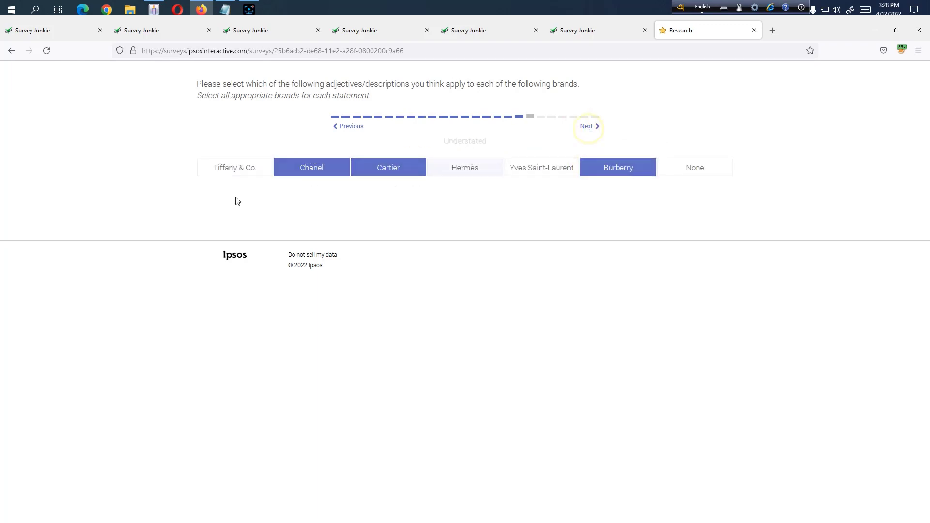
click(588, 126)
Select Tiffany & Co., Cartier and Yves Saint-Laurent for both the nineteenth description and Relatable
click(234, 168)
click(394, 172)
click(541, 168)
click(588, 126)
click(261, 172)
click(388, 167)
click(541, 168)
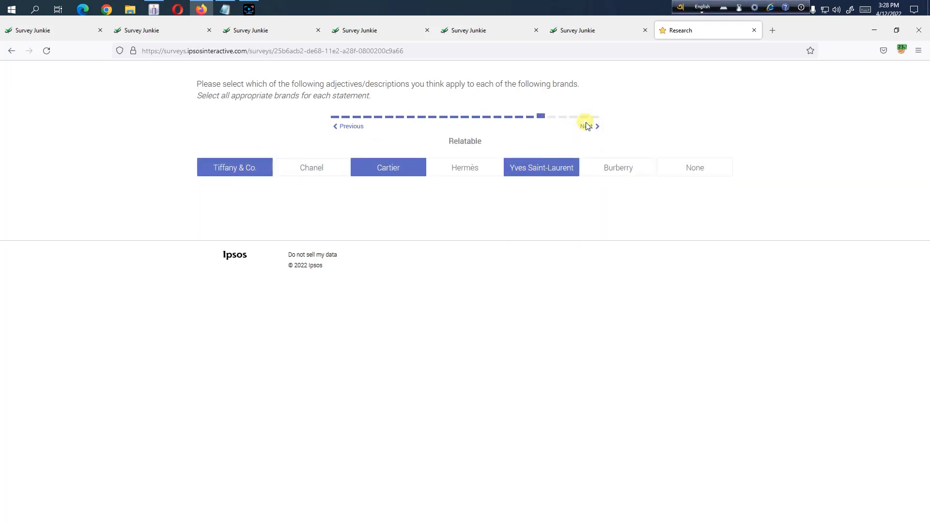
click(587, 125)
Select Chanel, Hermès and Yves Saint-Laurent for the twenty-first description, and Tiffany & Co., Cartier and Yves Saint-Laurent as Innovative
click(305, 172)
click(465, 168)
click(557, 167)
click(588, 126)
click(250, 174)
click(388, 167)
click(543, 167)
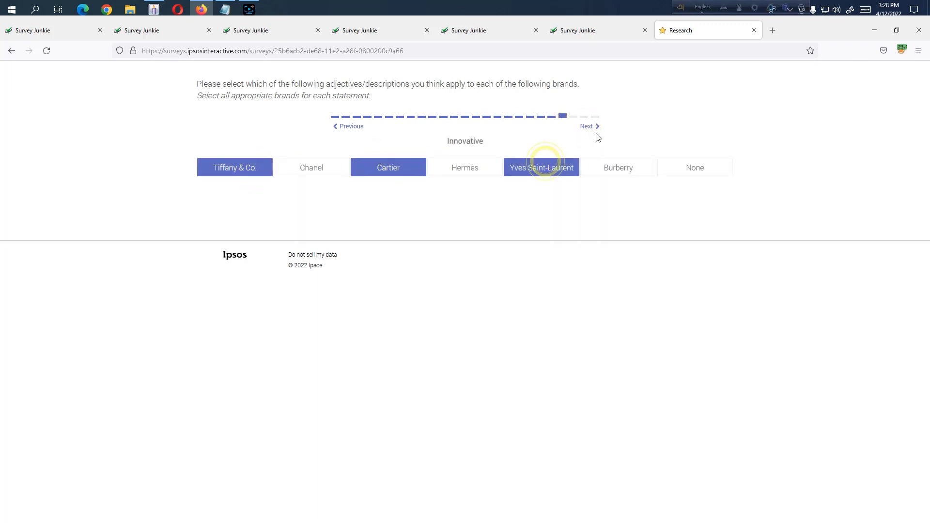
click(588, 126)
Select Chanel, Hermès and Yves Saint-Laurent for the twenty-third description, and Tiffany & Co., Cartier and Yves Saint-Laurent for the twenty-fourth
click(318, 167)
click(463, 169)
click(542, 167)
click(587, 126)
click(234, 167)
click(588, 125)
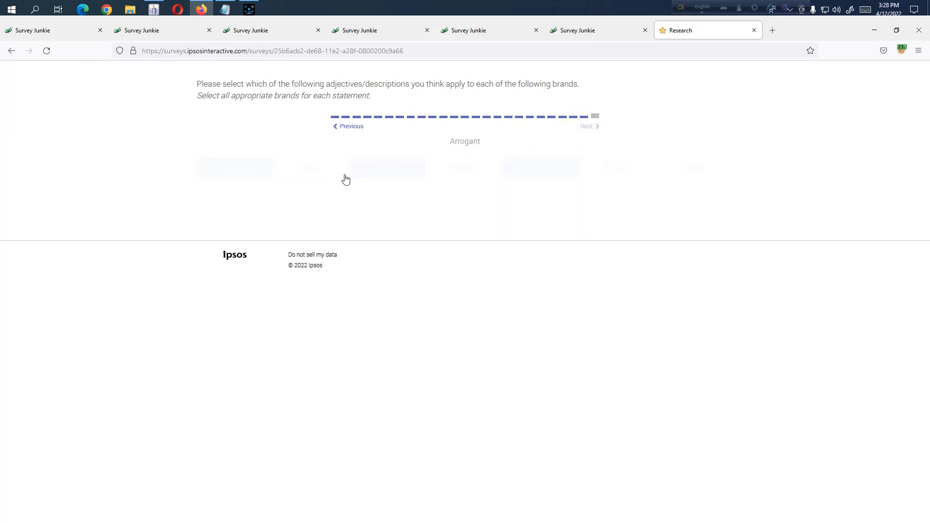
Select Chanel, Hermès and Burberry as Arrogant and submit the brand descriptions
click(311, 168)
click(465, 167)
click(596, 168)
click(478, 206)
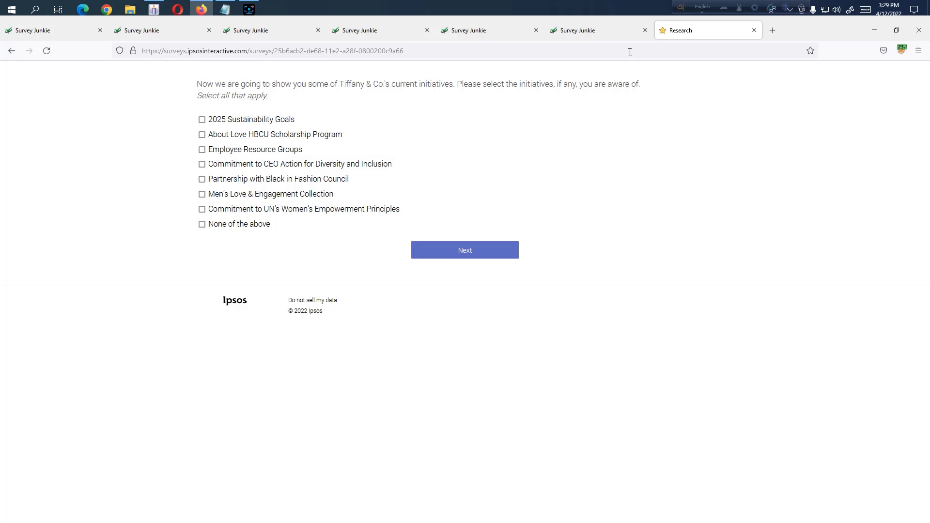
Mark 2025 Sustainability Goals, HBCU Scholarship Program, CEO Action, Black in Fashion Council and UN's Women's Empowerment Principles as known initiatives, and submit
click(221, 119)
click(220, 134)
click(218, 164)
click(215, 179)
click(222, 210)
click(453, 252)
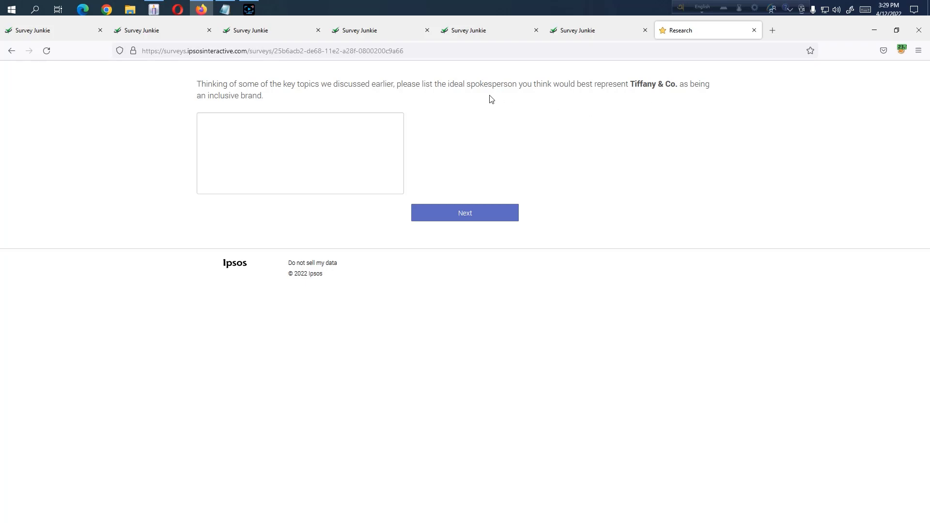
Fill in the open question about the ideal spokesperson for Tiffany & Co. and submit it
click(298, 149)
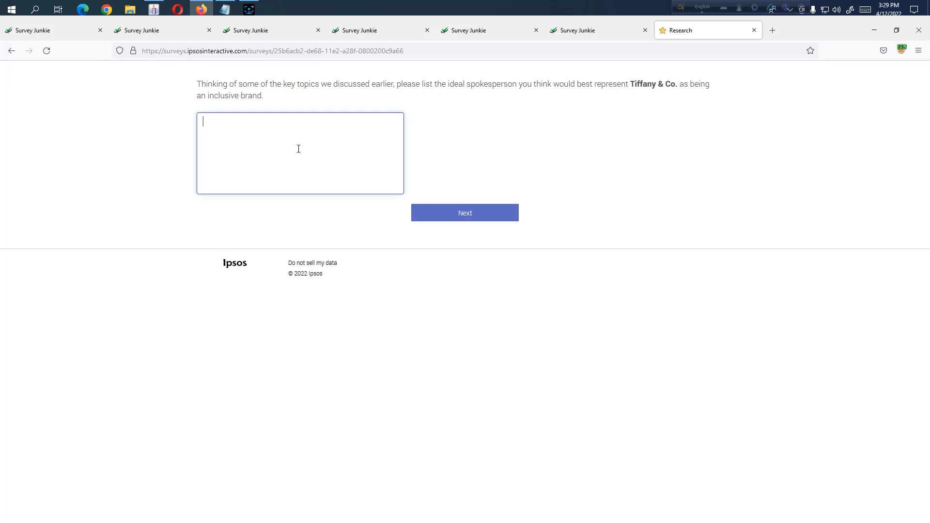
click(256, 158)
click(461, 213)
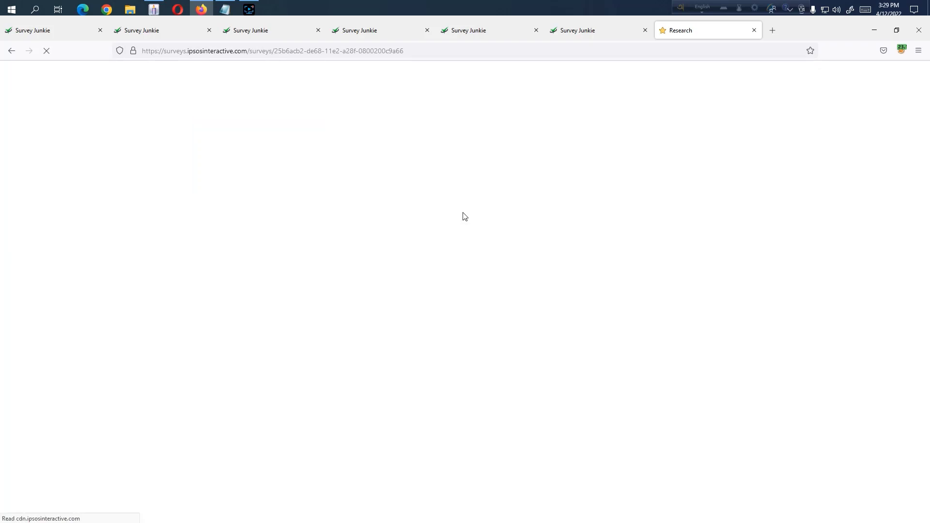
Choose Politician, person of different race/ethnicity, person of a different gender/sexuality, Fashion Icon/Model and Person like me as ideal spokesperson types, and submit
click(221, 130)
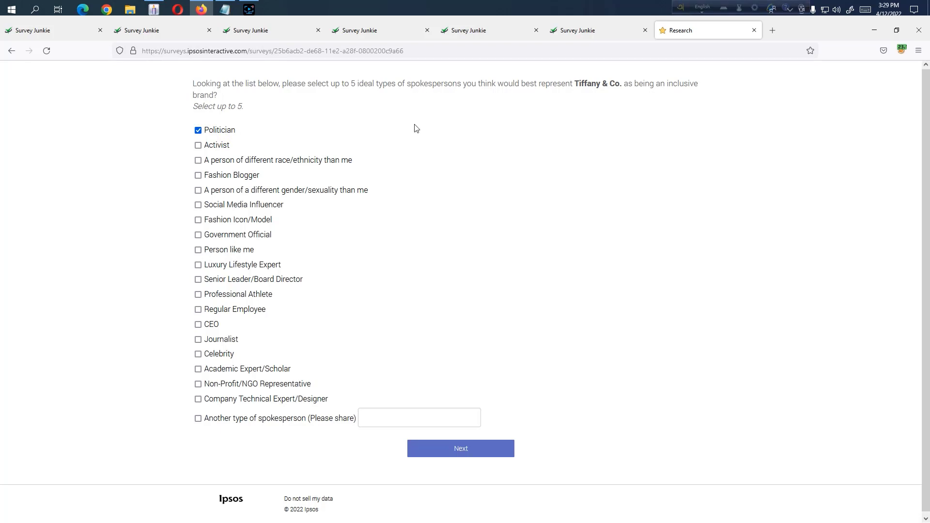
click(225, 160)
click(218, 191)
click(221, 221)
click(223, 251)
click(464, 446)
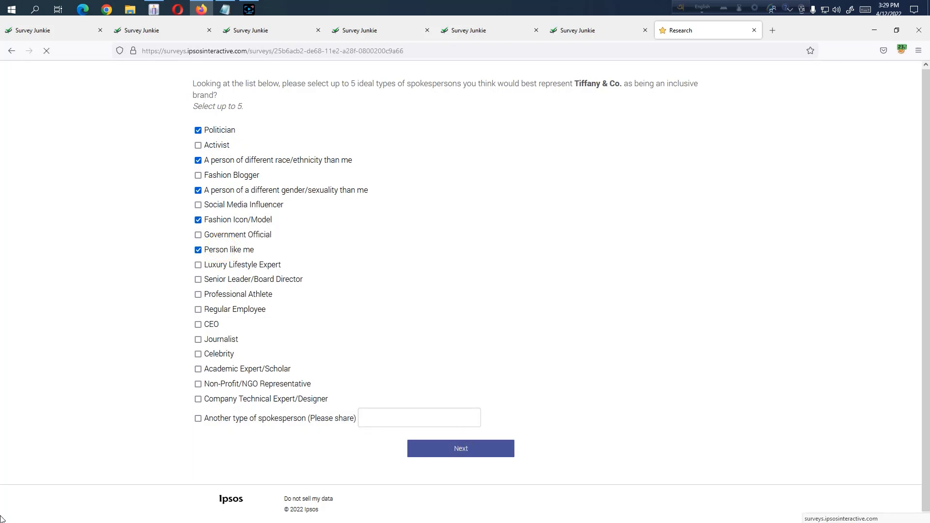
click(463, 133)
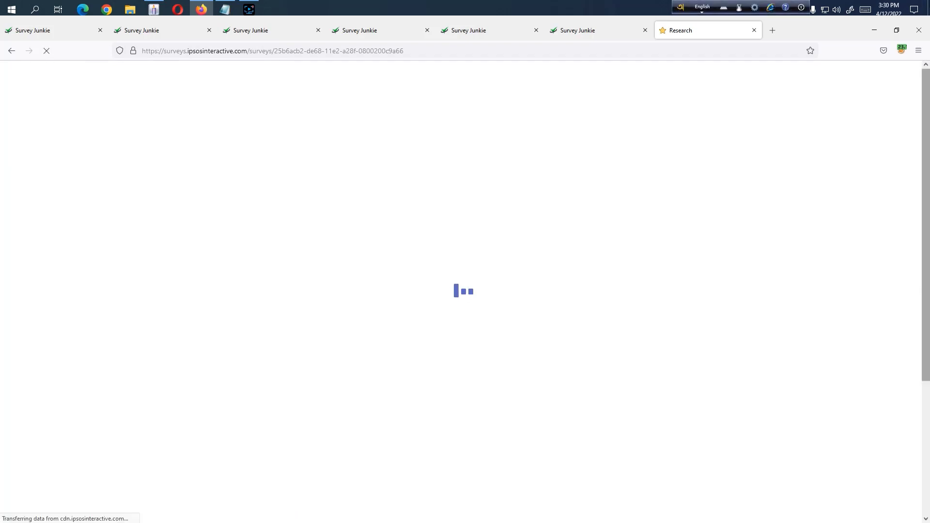
Rate the political statements, choosing Strongly agree for strong political beliefs and leaning to the right, and Somewhat agree for being more independent
click(278, 172)
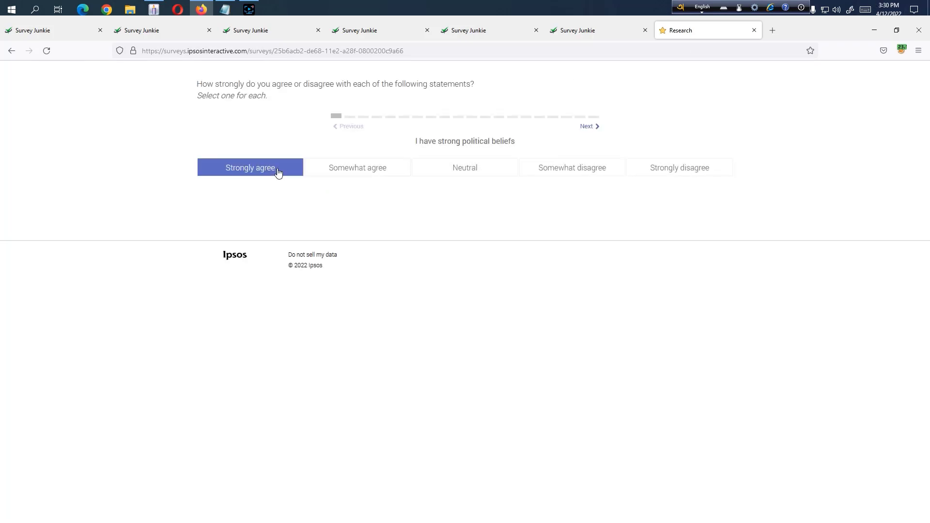
click(331, 170)
click(270, 169)
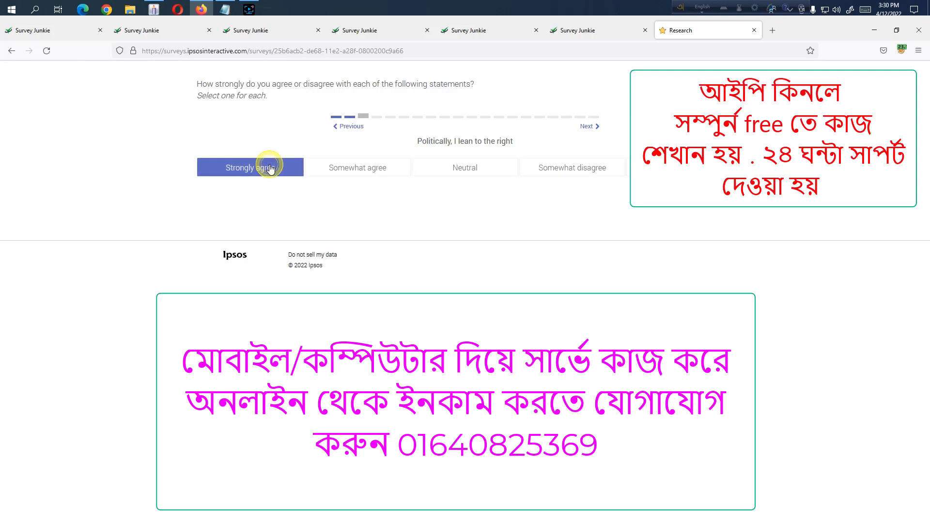
click(345, 168)
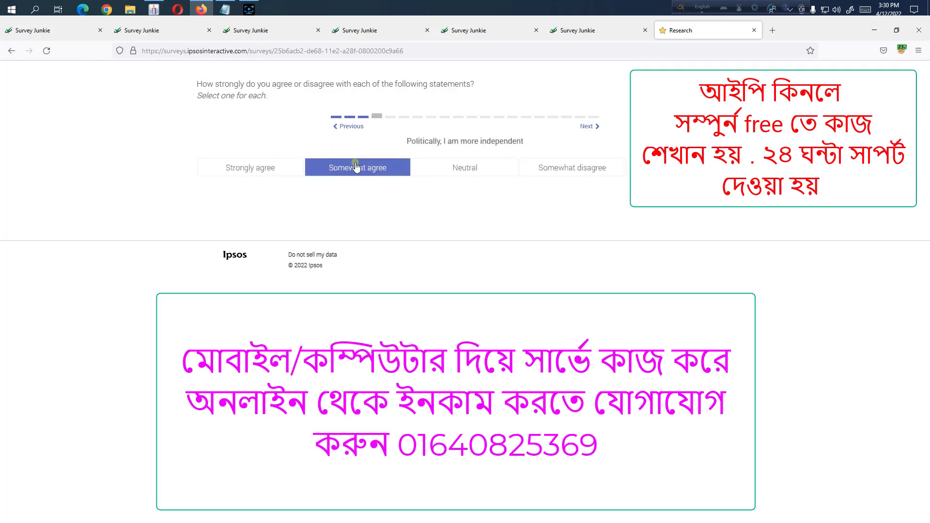
Rate the influence statements, choosing Strongly agree for being easily influenced by social media and for being influential to others
click(288, 174)
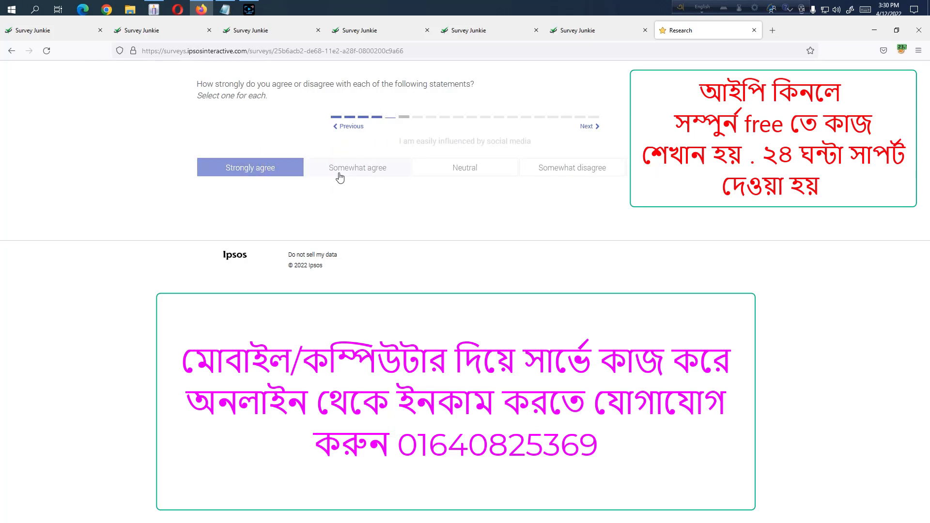
click(339, 169)
click(288, 173)
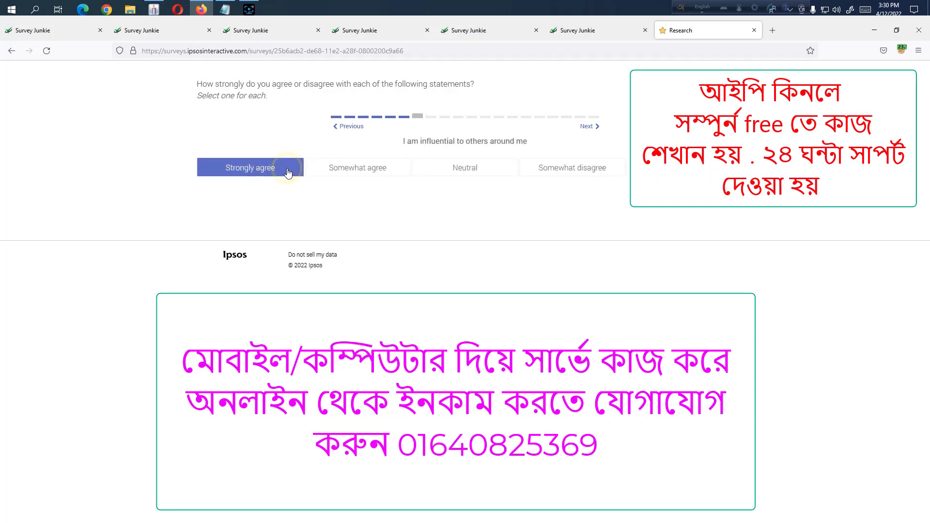
Rate the following agreement statements with Somewhat agree or Strongly agree, up to the one about saving money on luxury fashion/jewelry
click(365, 169)
click(275, 174)
click(334, 169)
click(324, 177)
click(349, 189)
click(266, 175)
click(322, 178)
click(264, 178)
click(264, 178)
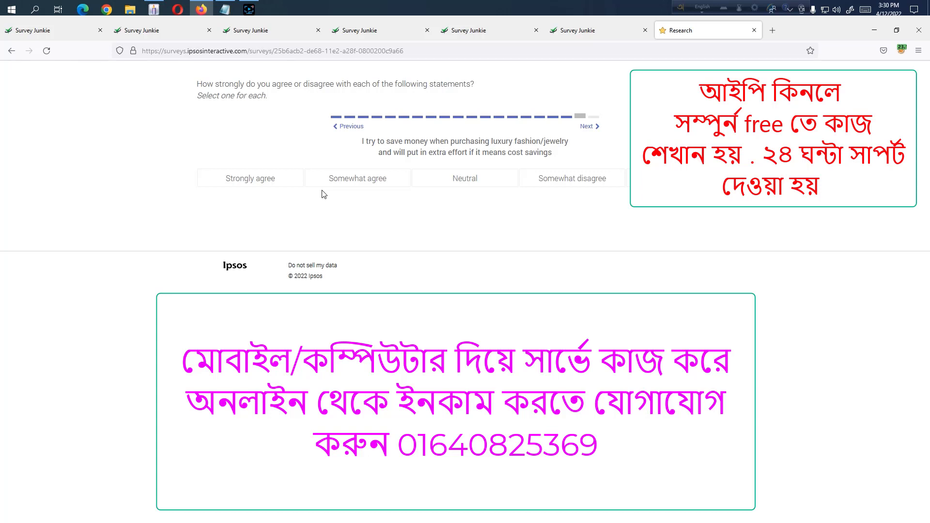
Choose Somewhat agree for saving money on luxury purchases and Strongly agree for luxury brands being inclusive despite high prices, and submit the ratings
click(353, 180)
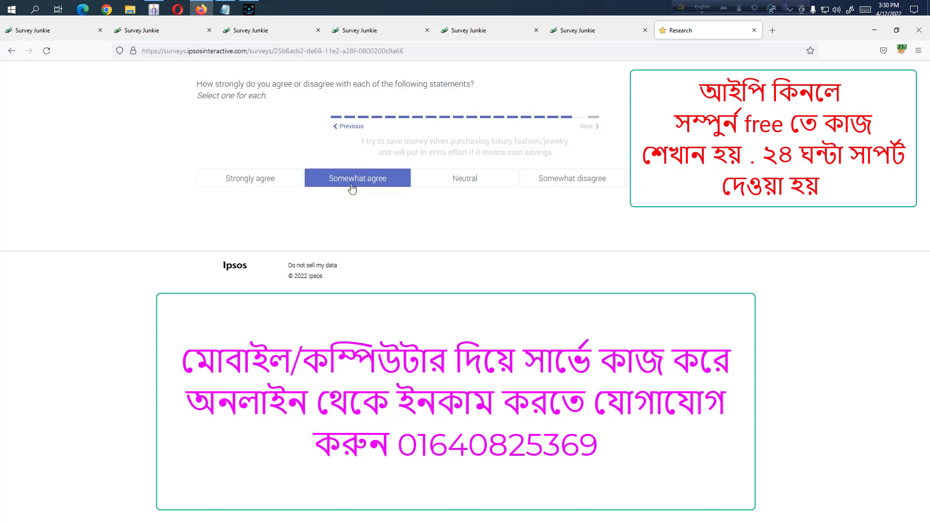
click(280, 188)
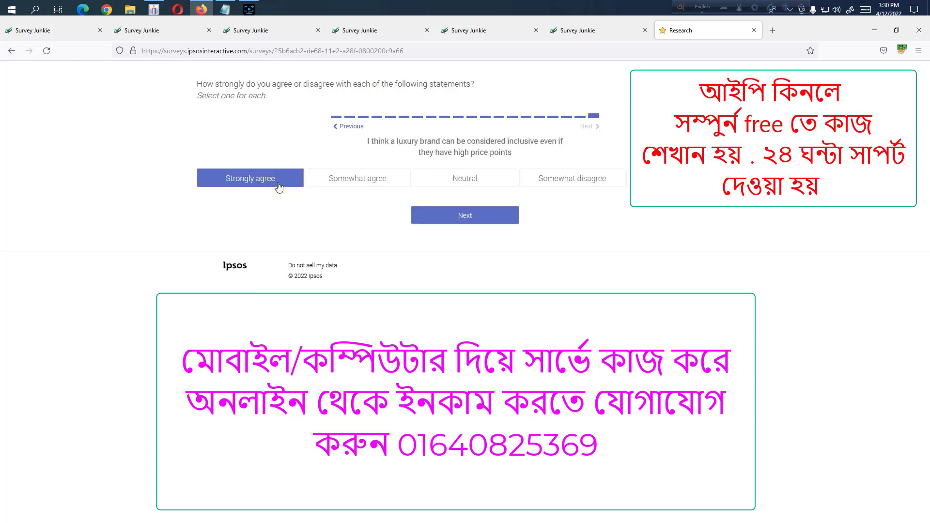
click(450, 215)
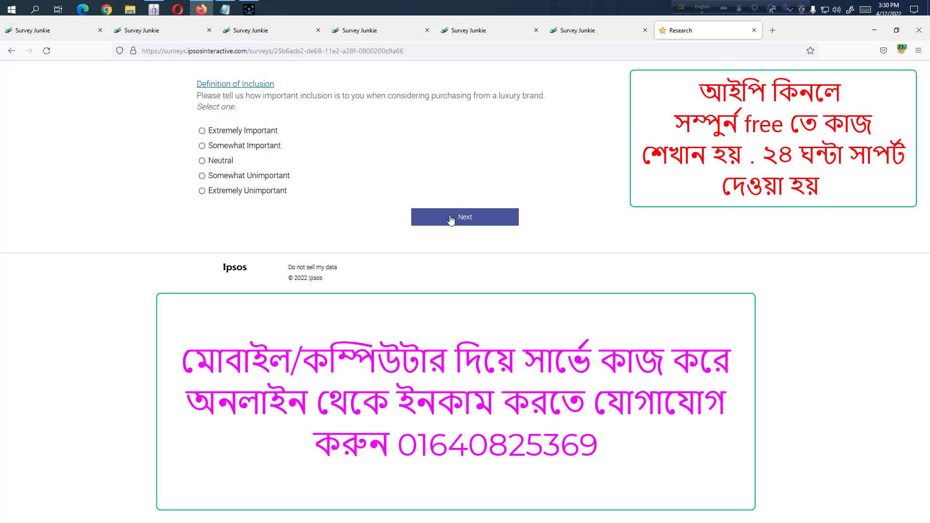
Rate inclusion as Extremely Important when considering purchasing from a luxury brand, and submit the answer
click(249, 129)
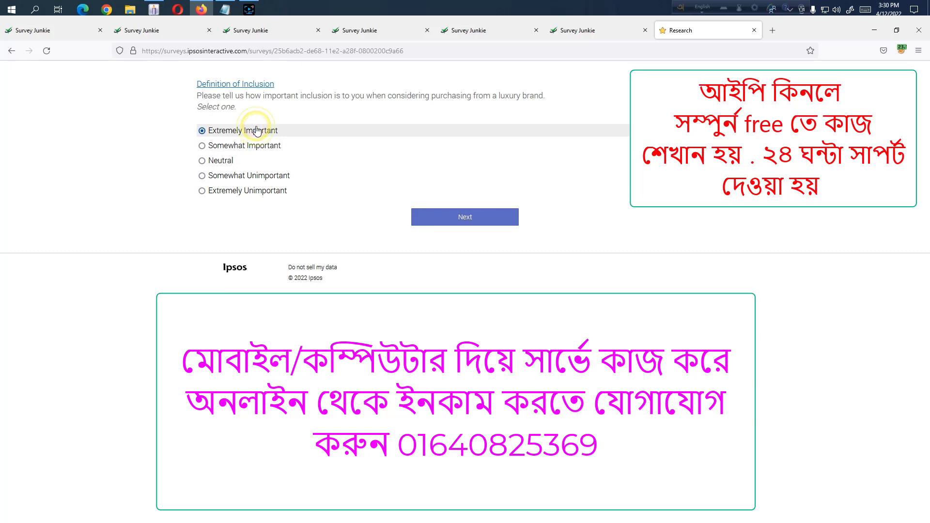
click(467, 215)
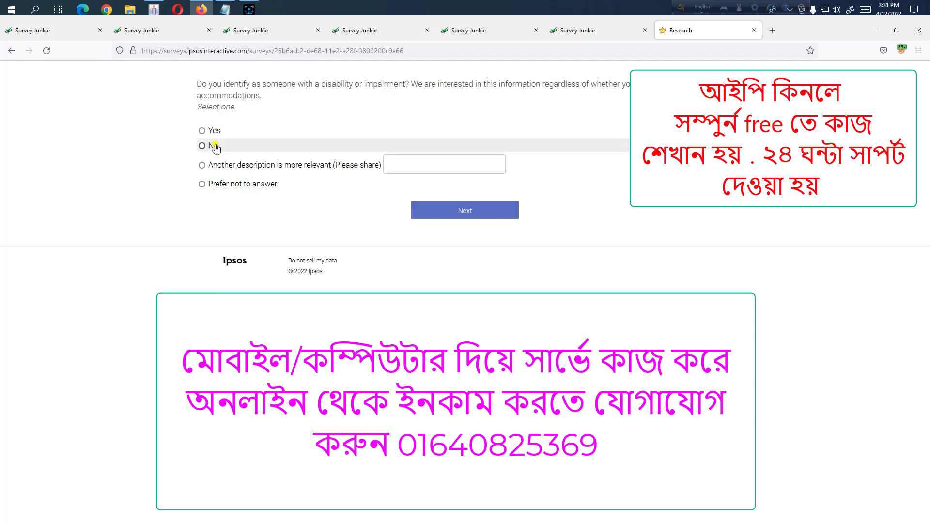
Answer No to the questions about having a disability and having difficulty finding the correct fit in jewelry, and submit both
click(468, 211)
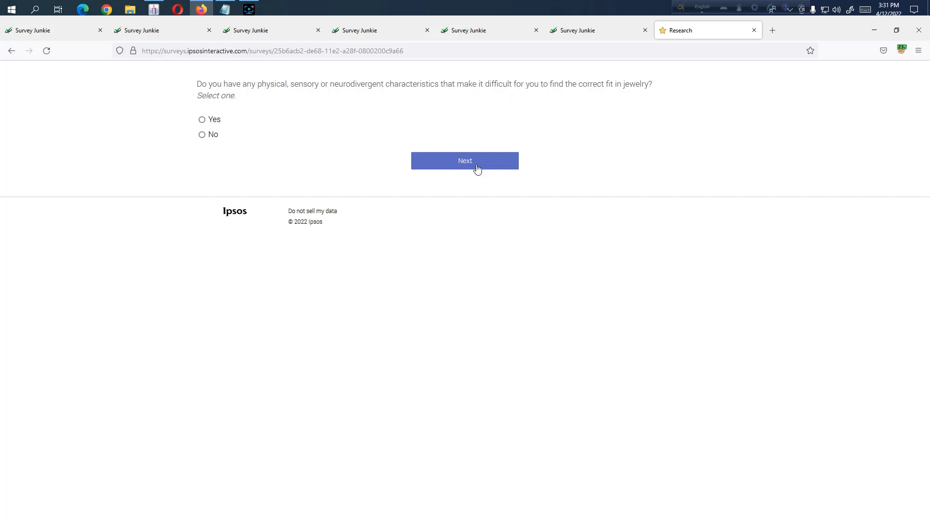
click(209, 135)
click(483, 170)
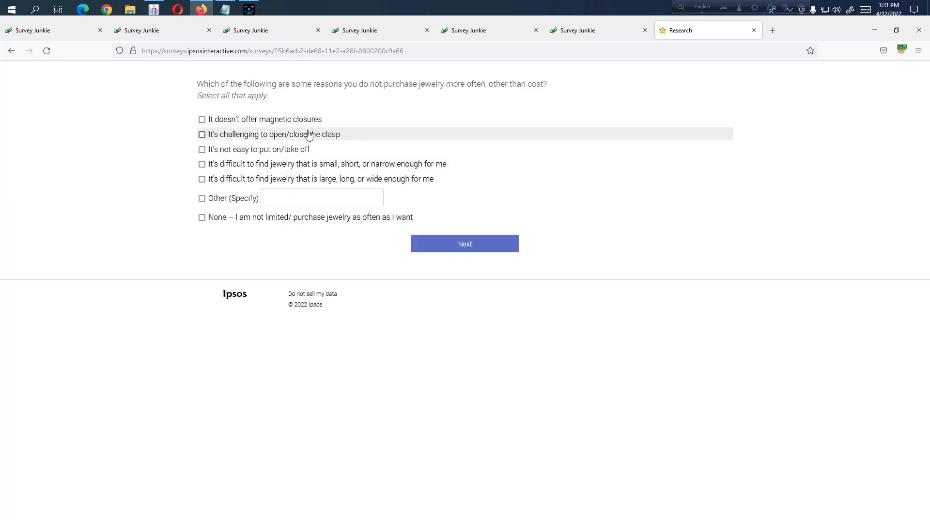
Mark the lack of magnetic closures and not being easy to put on/take off as reasons for not buying jewelry more often, and submit
click(234, 120)
click(229, 149)
click(453, 244)
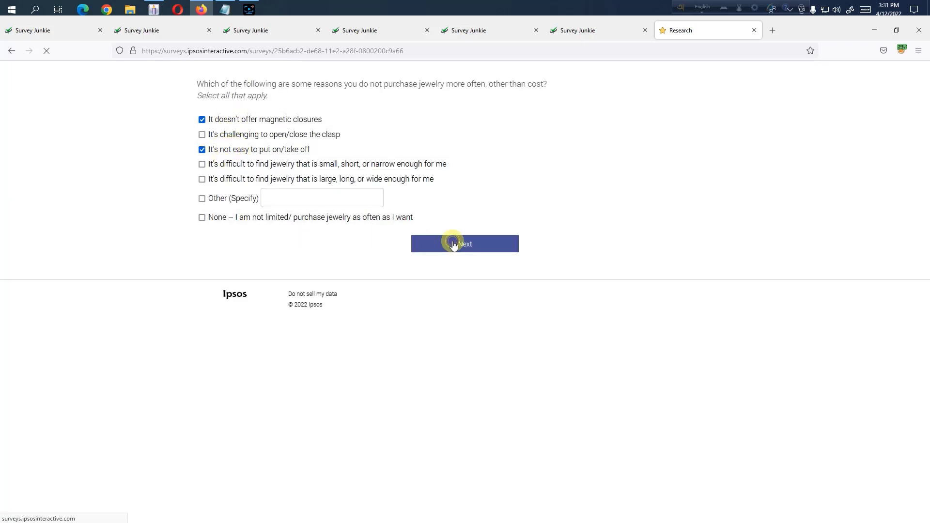
Enter 41 as the age and set the employment status to Employed full-time, submitting each answer
click(244, 119)
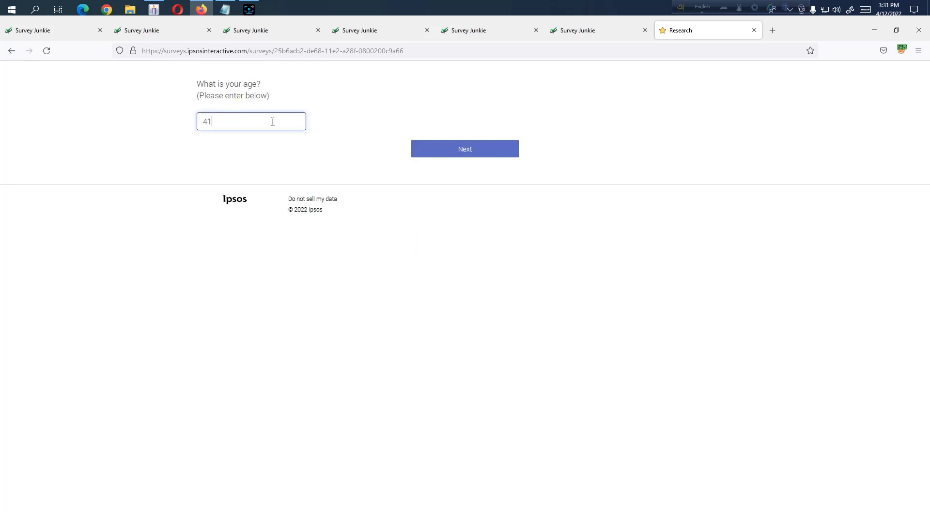
click(444, 155)
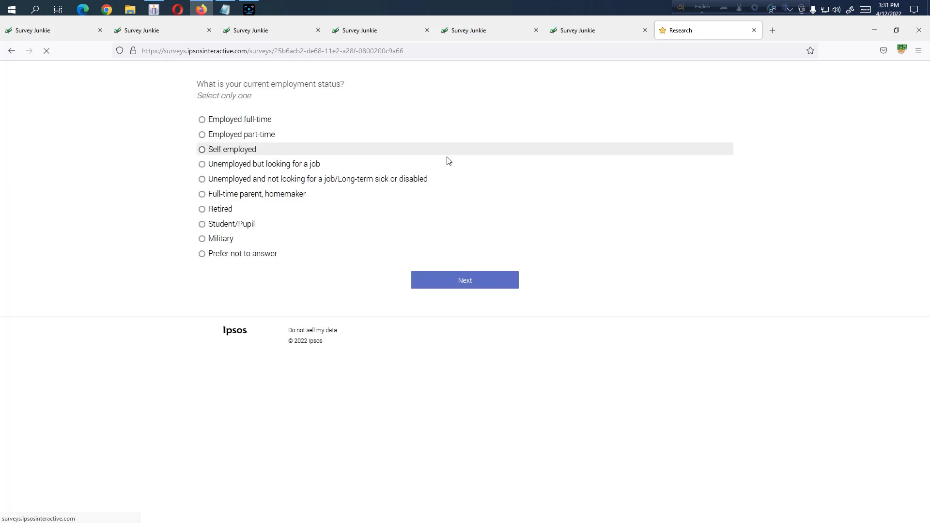
click(249, 120)
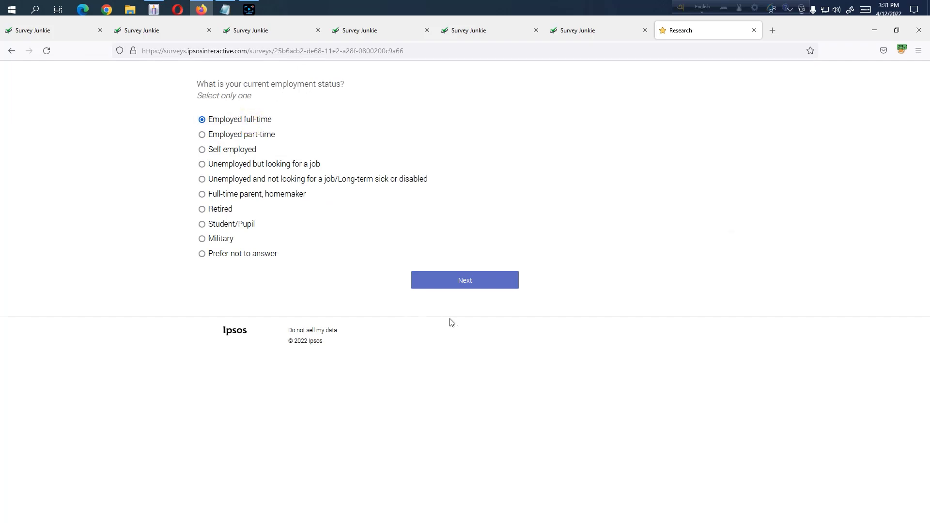
click(471, 289)
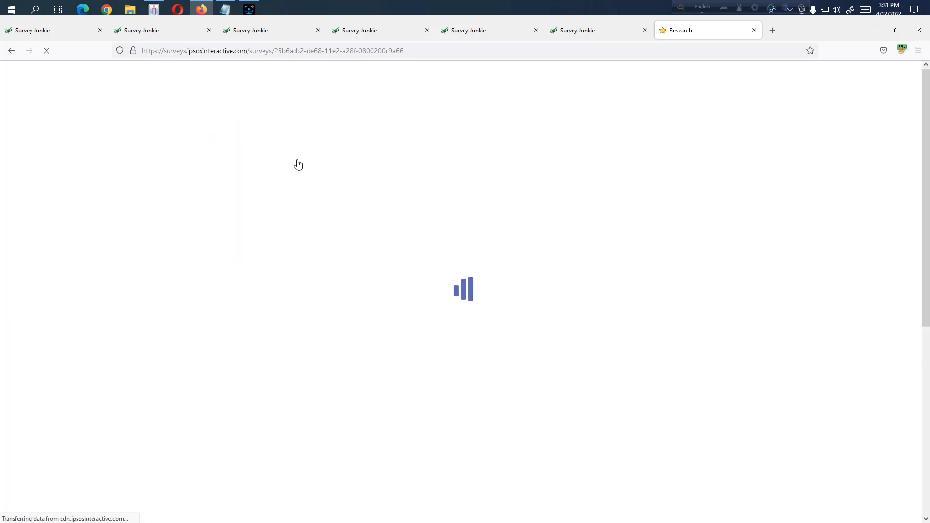
Choose None of the above for the work industry and Master's degree as the highest education level, submitting each answer
click(242, 206)
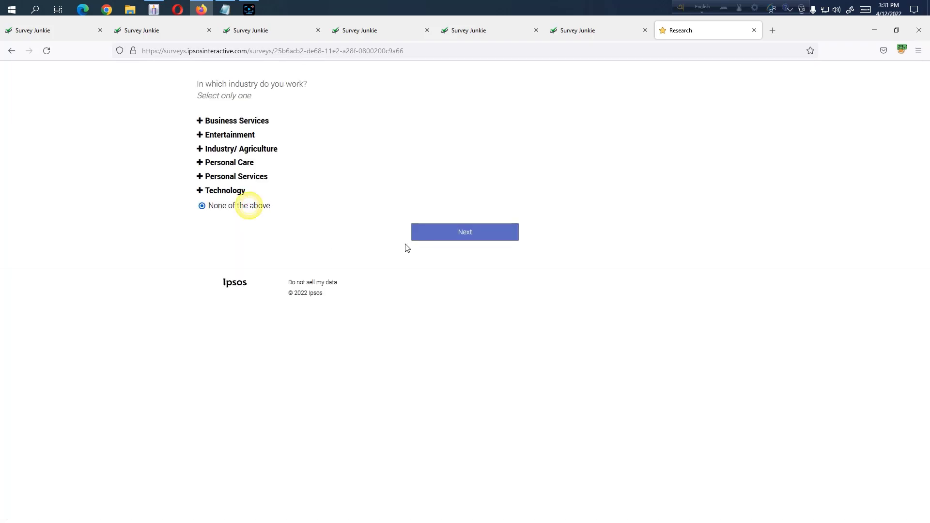
click(442, 236)
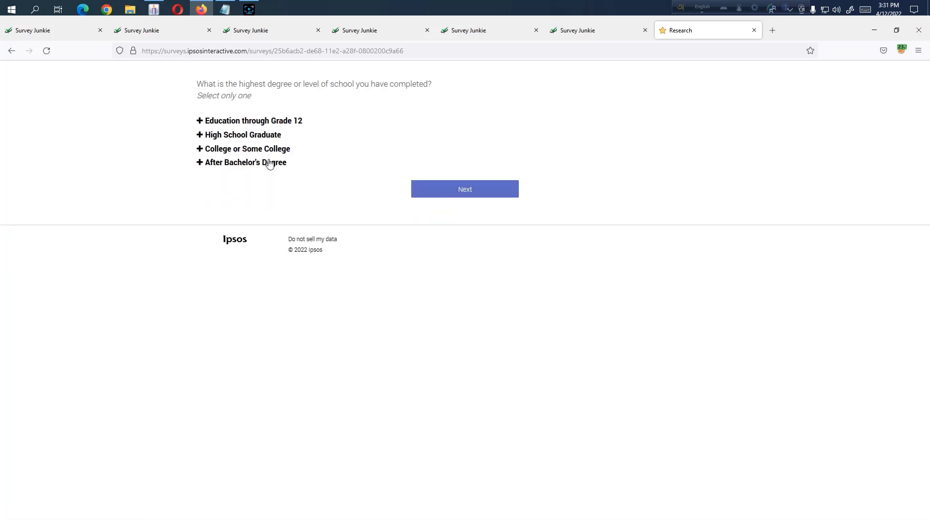
click(258, 165)
click(234, 178)
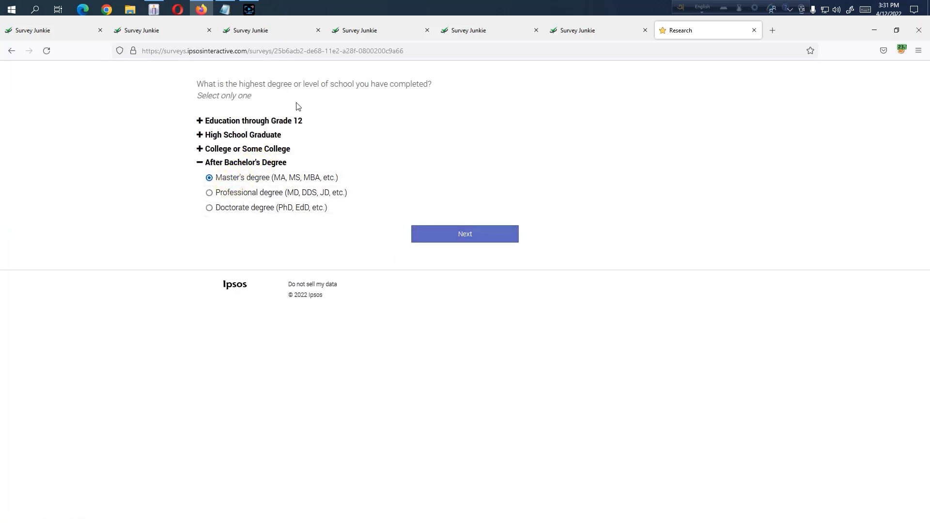
click(469, 239)
Set the relationship status to Married and the spiritual beliefs to Christian, submitting each answer
click(227, 165)
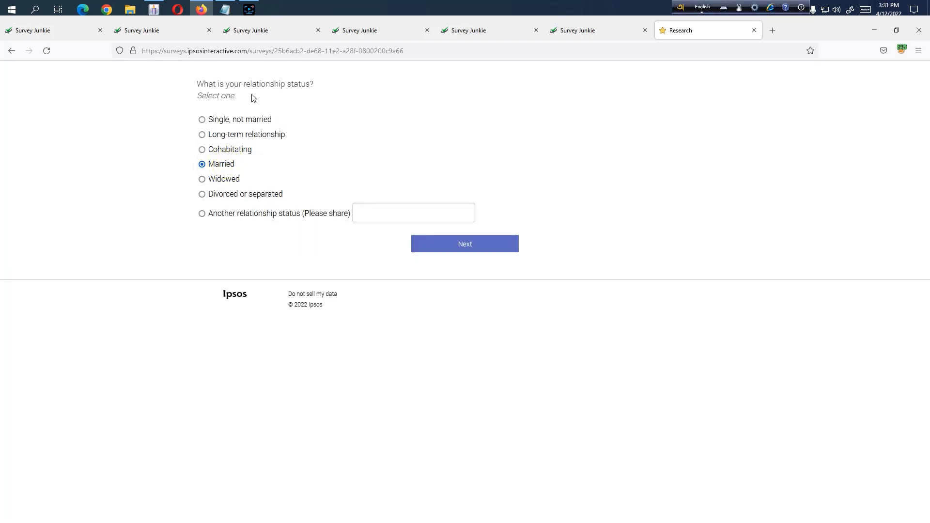
click(460, 255)
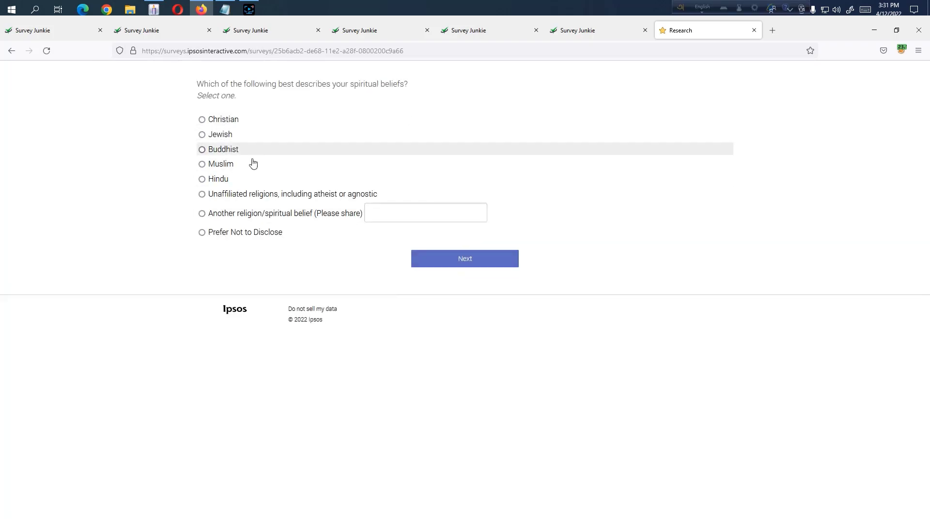
click(229, 119)
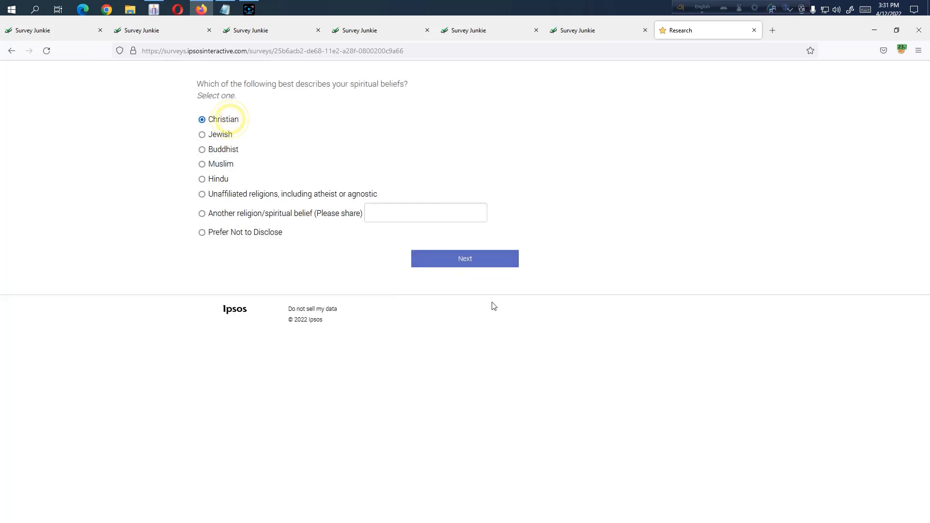
click(483, 259)
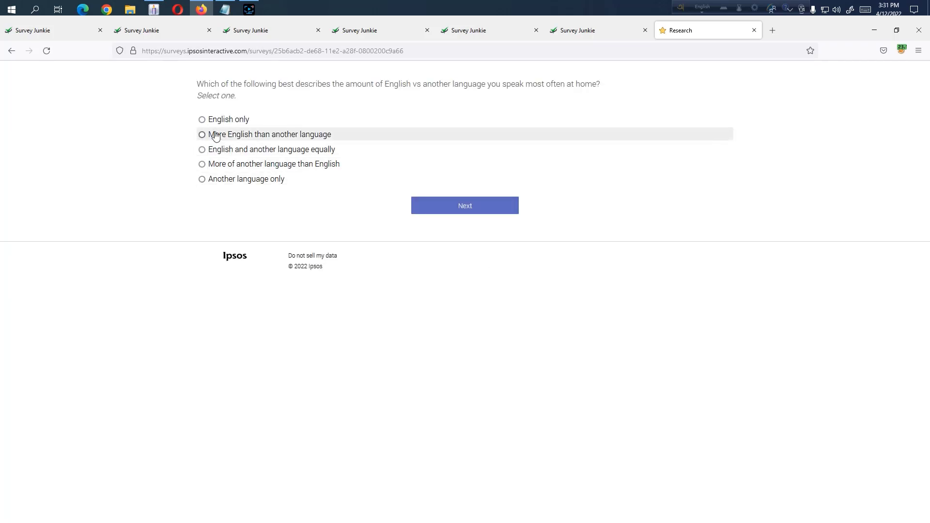
Choose English only as the language spoken at home, submit it and finish the survey from its closing page
click(225, 119)
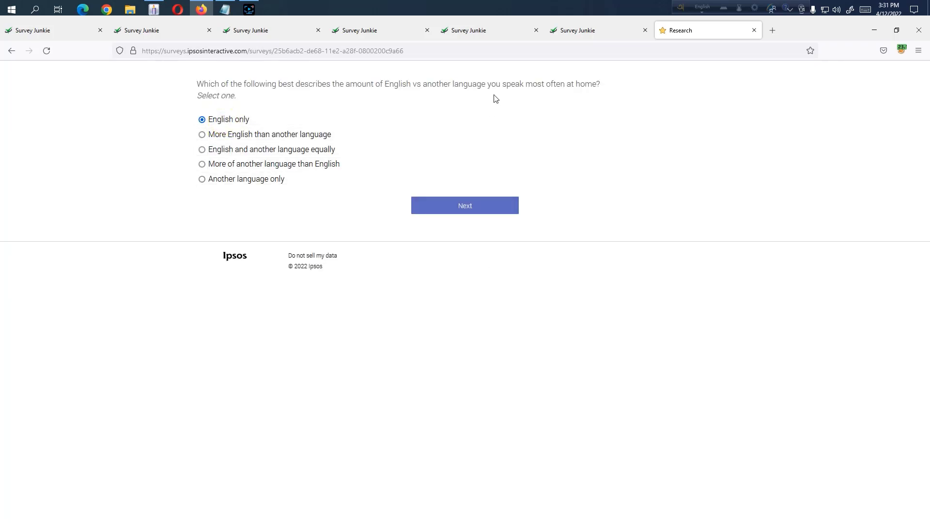
click(505, 209)
click(478, 131)
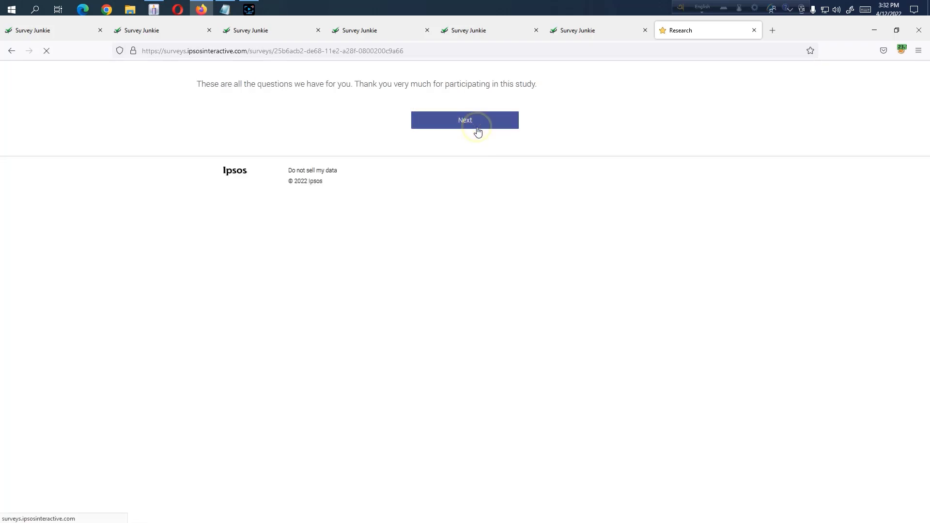